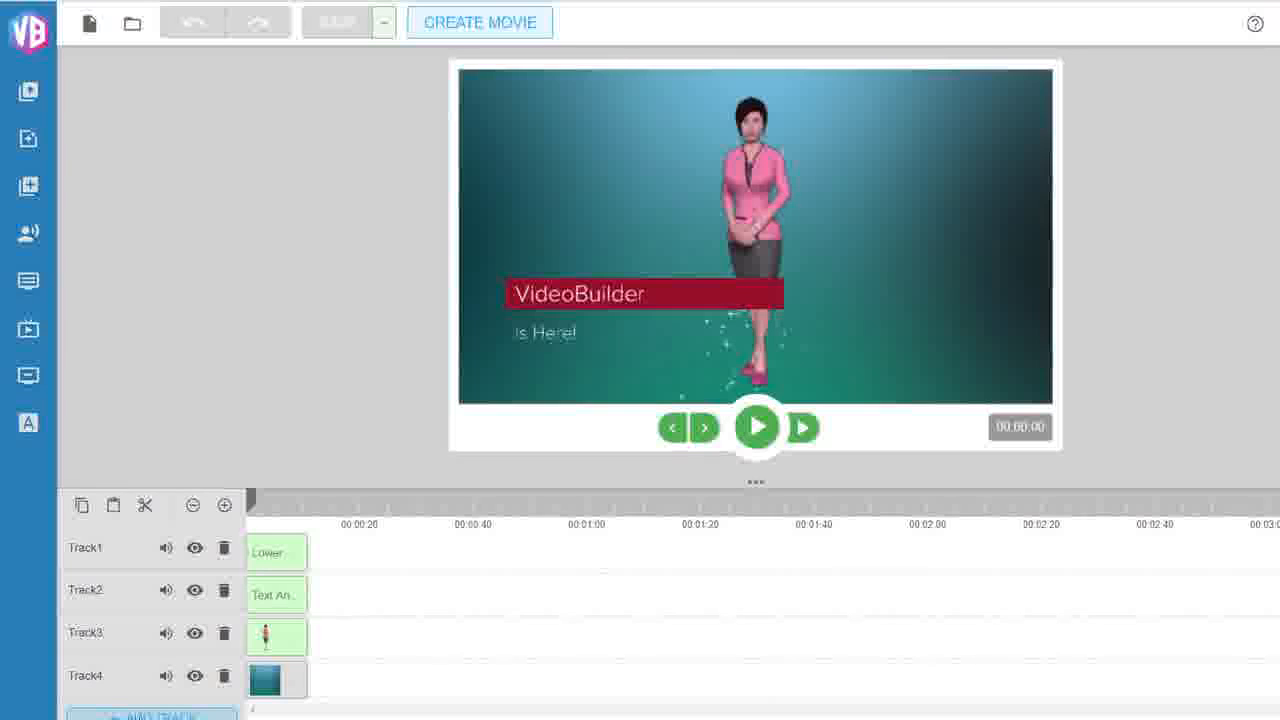
# Add a fifth track to the timeline and delete it again
pyautogui.click(72, 712)
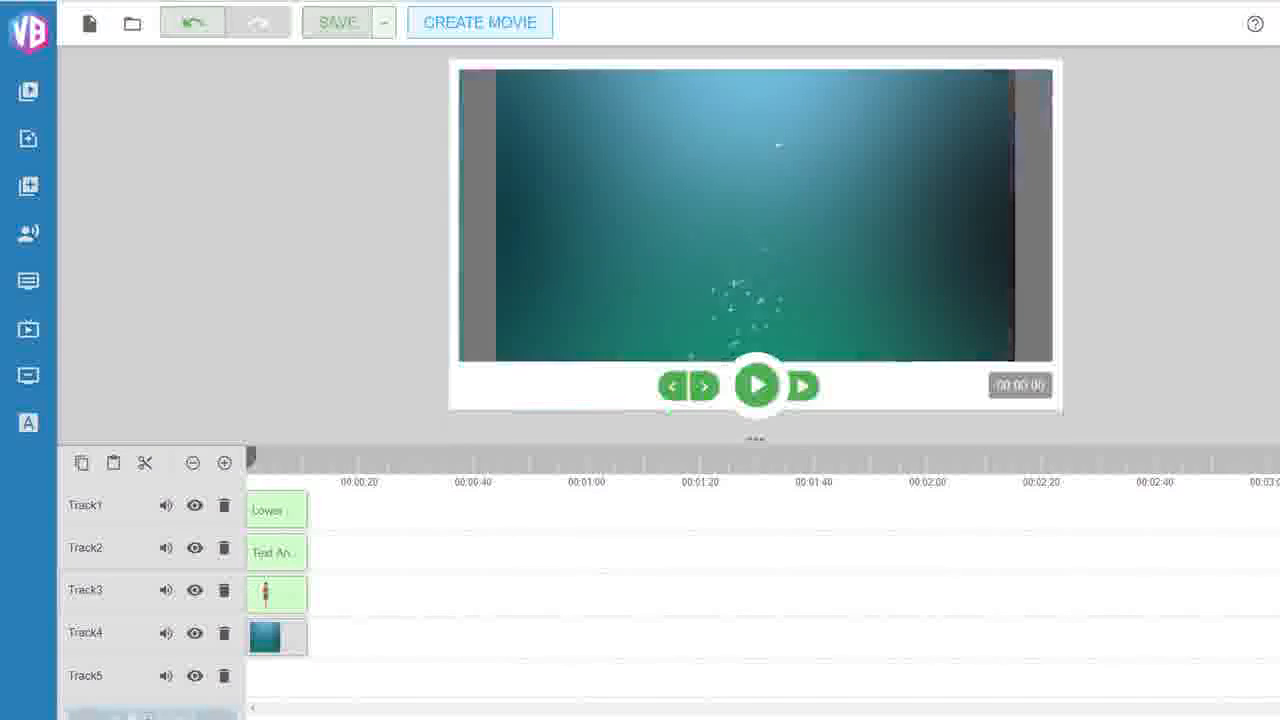
pyautogui.click(224, 676)
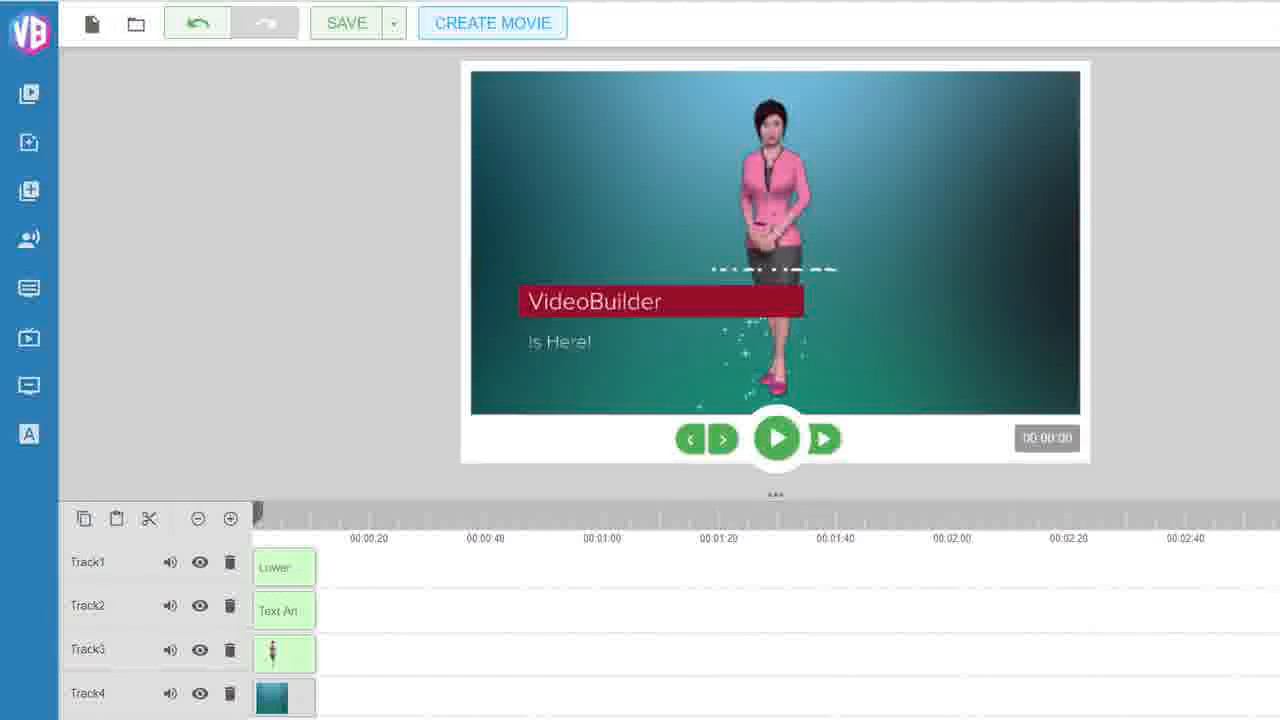
# Start a talking avatar and choose the full-length Jenna figure from the standard avatars
pyautogui.click(45, 240)
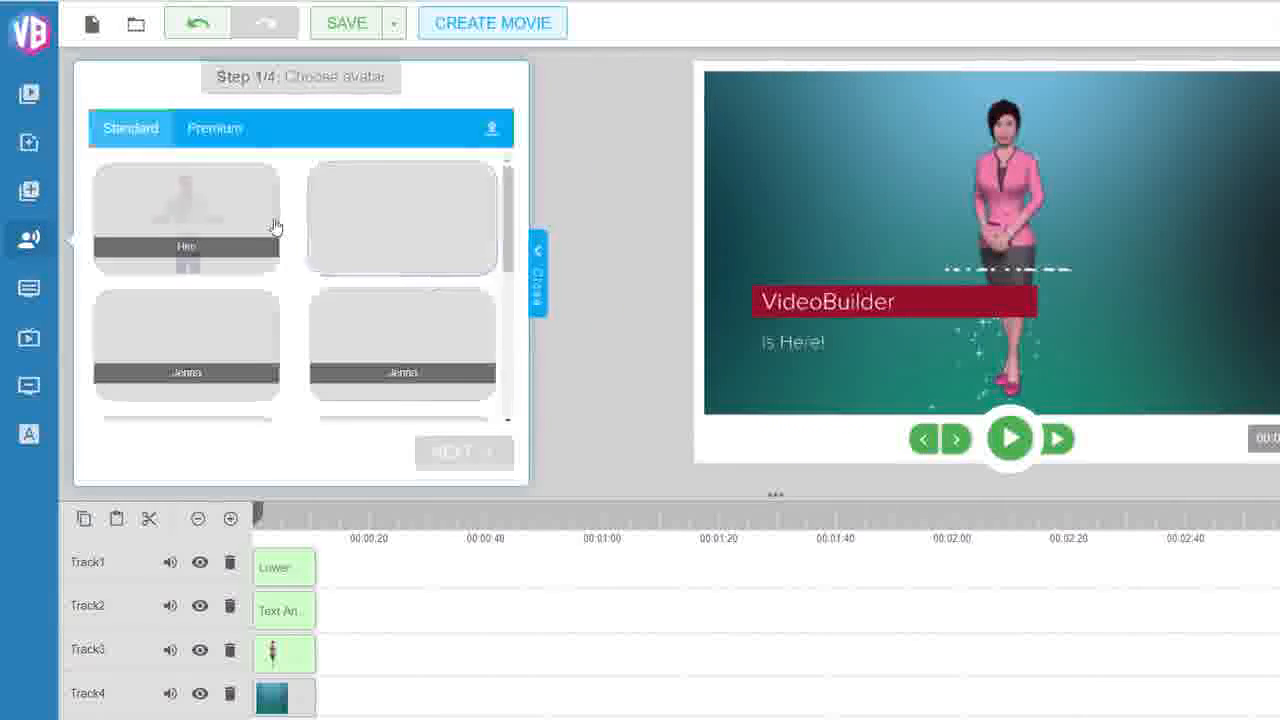
pyautogui.scroll(-5, 410, 255)
pyautogui.scroll(5, 415, 255)
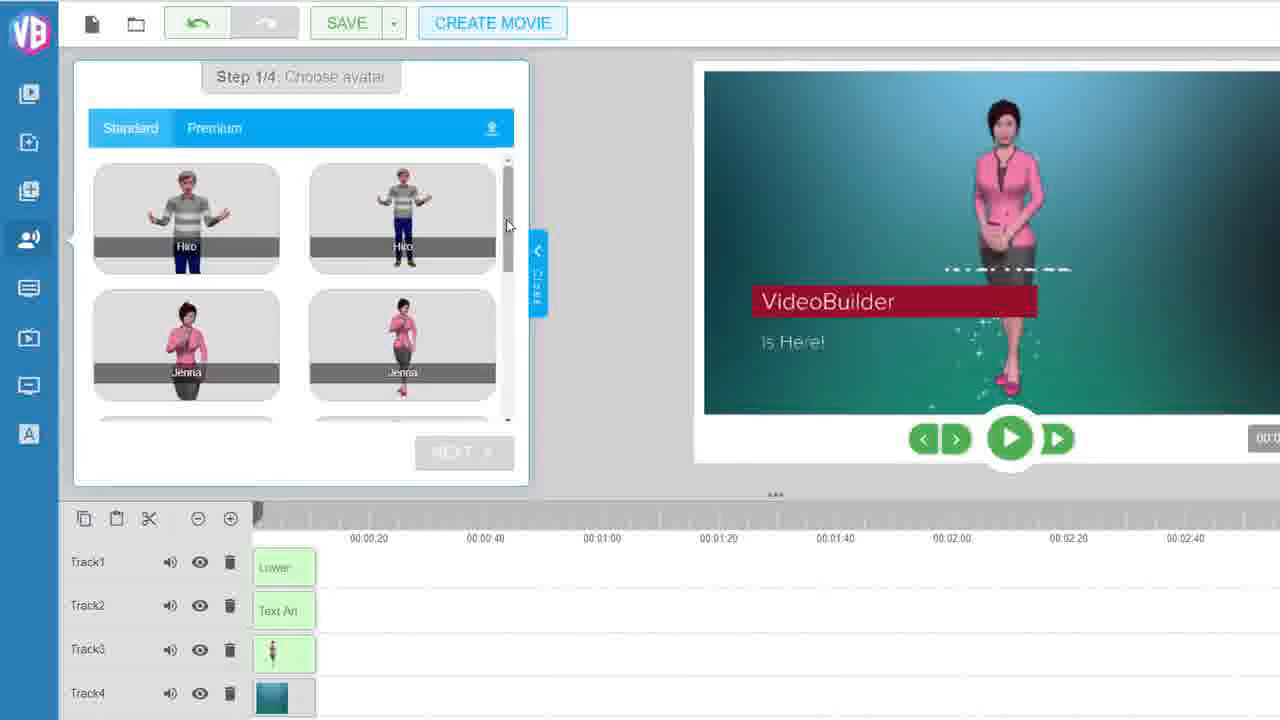
pyautogui.click(402, 345)
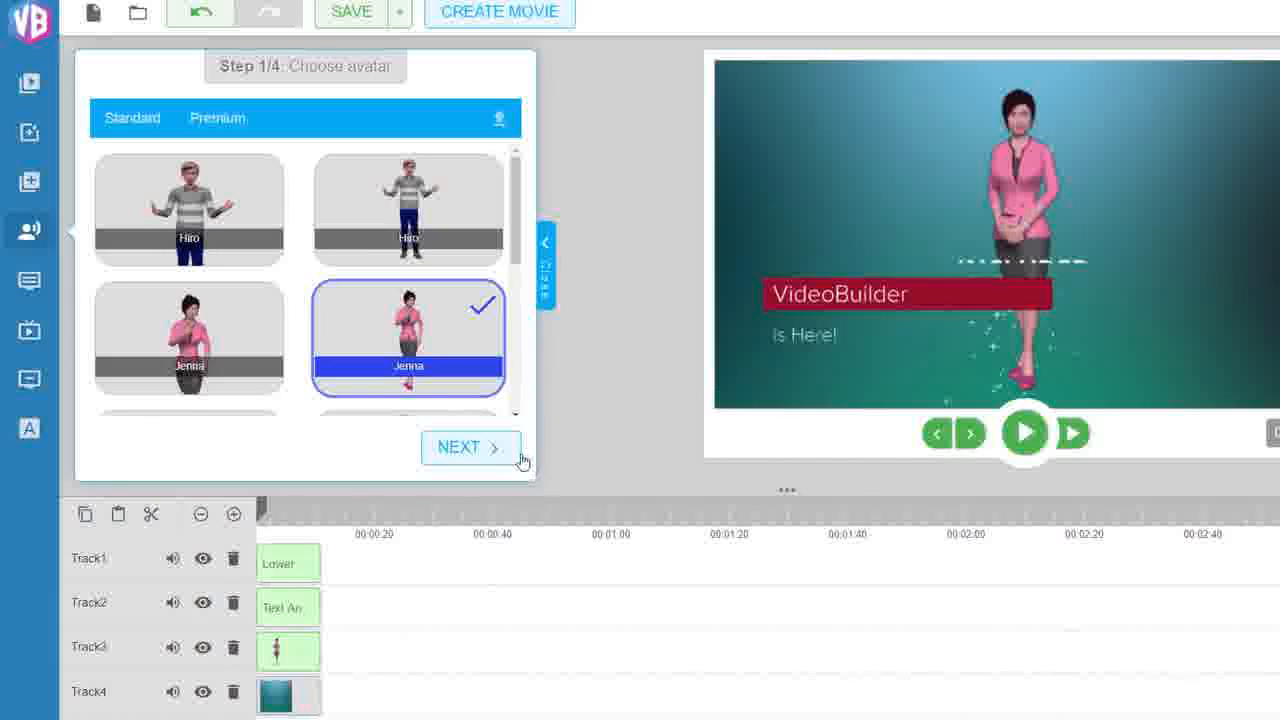
pyautogui.click(471, 451)
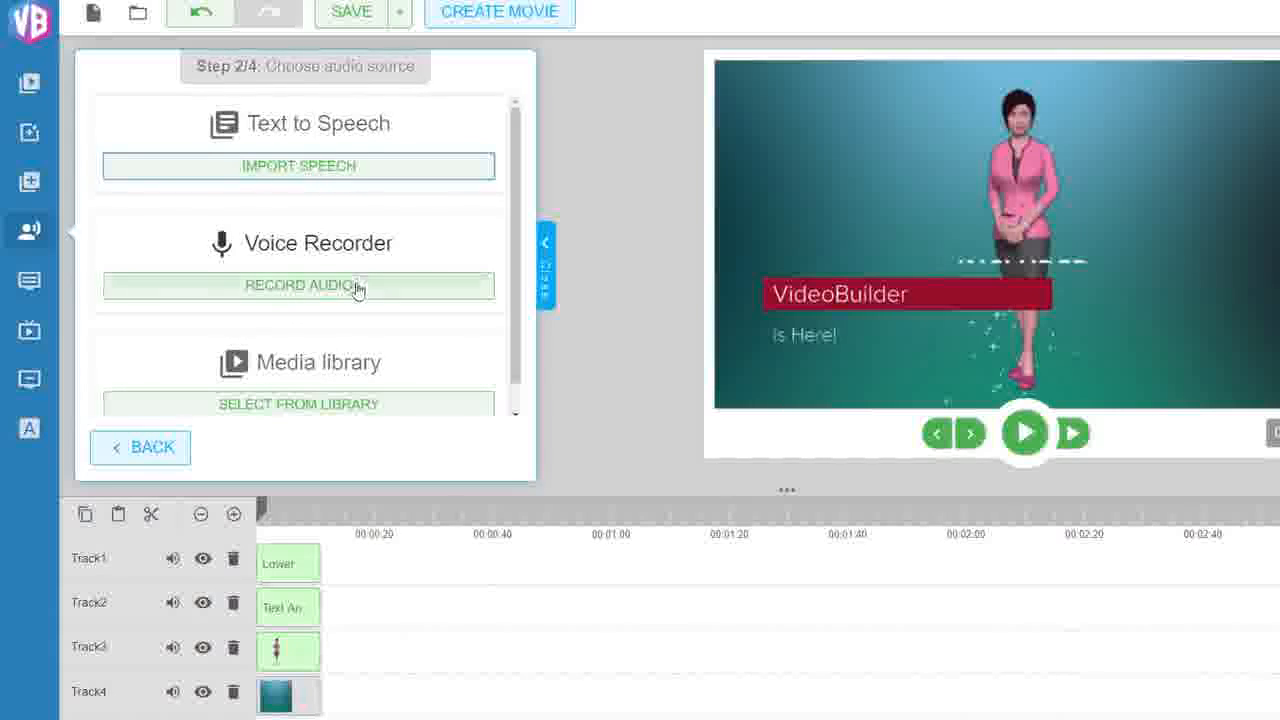
# Use text to speech as the avatar's audio source and select the Salli voice
pyautogui.scroll(-1, 357, 289)
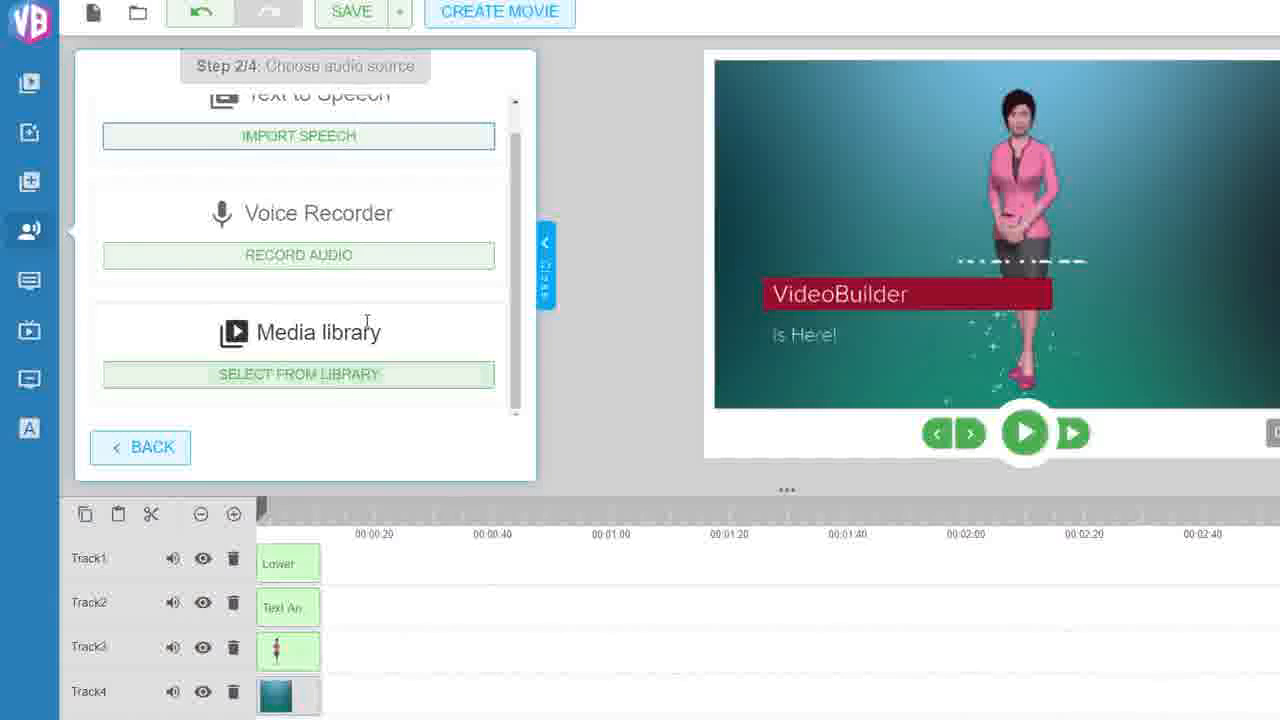
pyautogui.scroll(1, 367, 320)
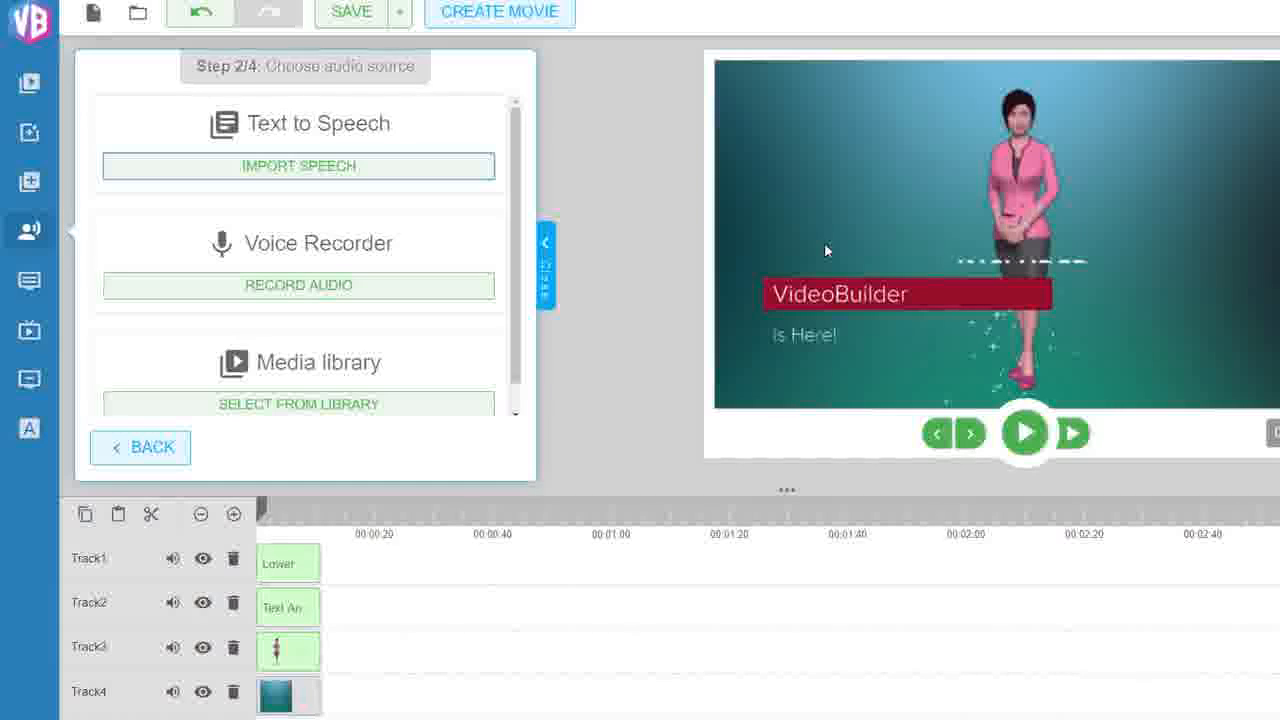
pyautogui.click(299, 168)
pyautogui.click(380, 134)
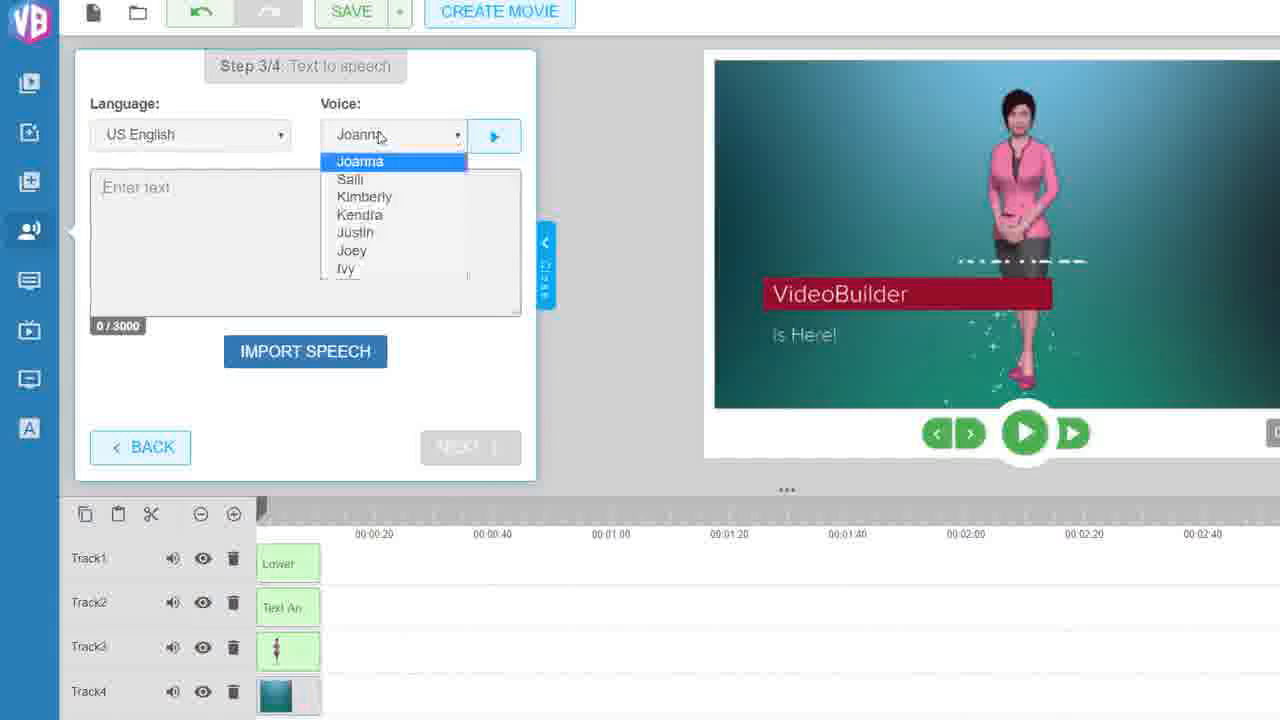
pyautogui.click(347, 181)
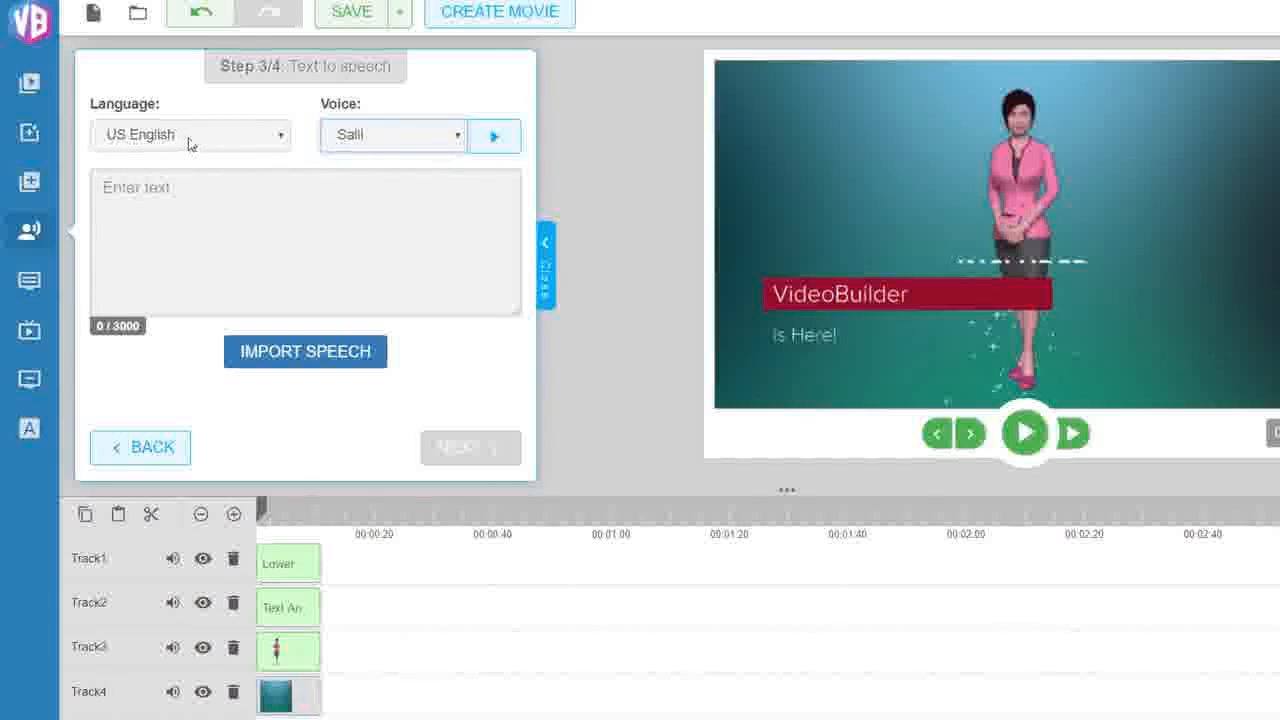
# Look through the languages available for text to speech
pyautogui.click(190, 140)
pyautogui.scroll(-2, 182, 220)
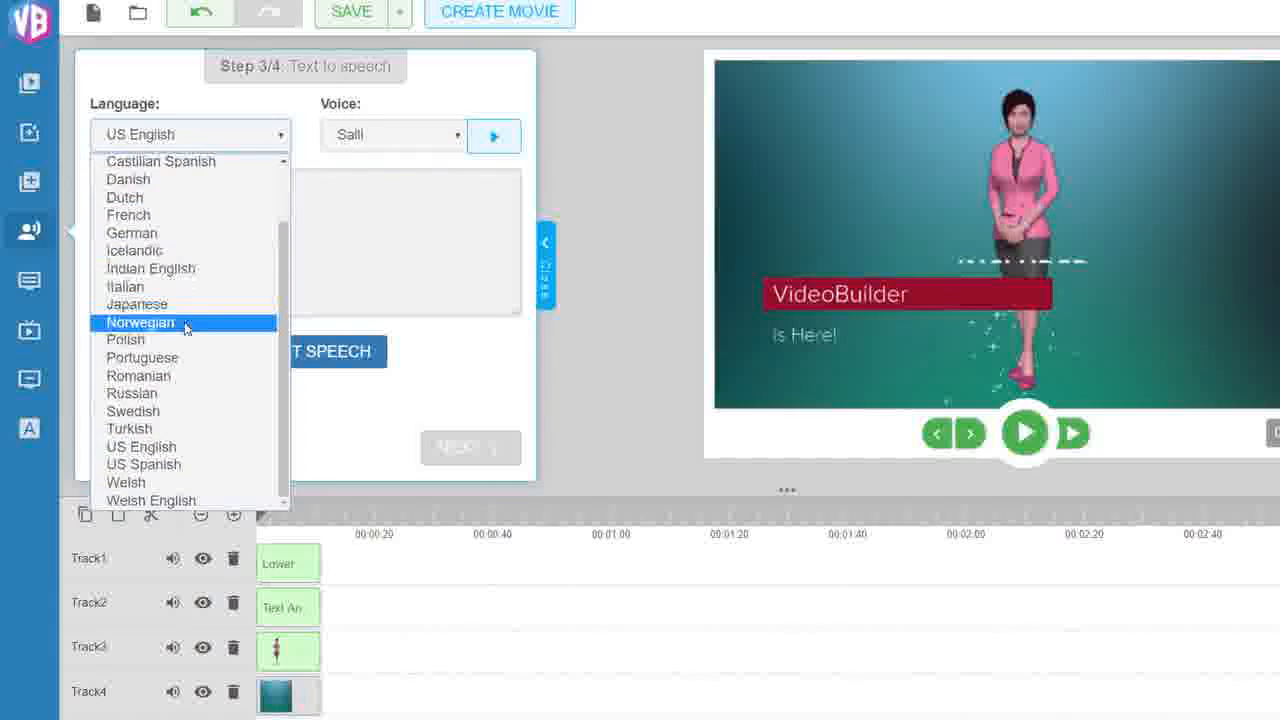
pyautogui.scroll(2, 185, 327)
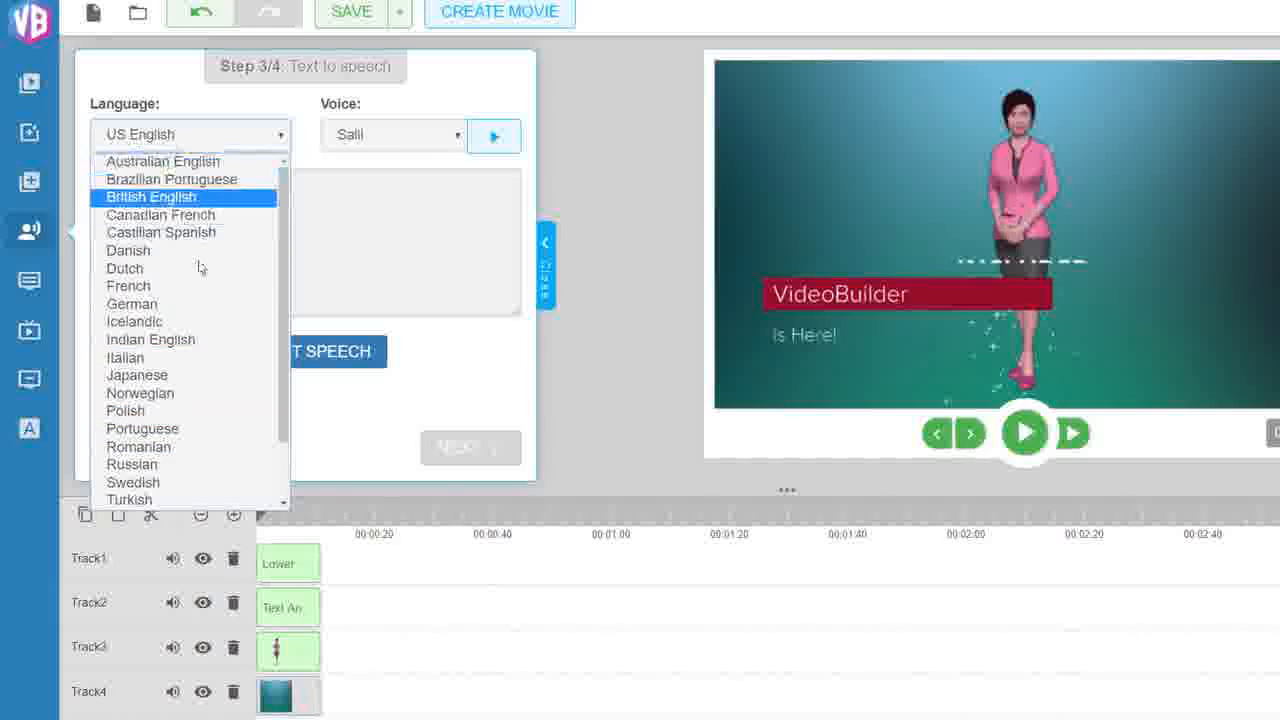
pyautogui.scroll(-3, 203, 280)
# Enter "hi there, welcome to video builder" as the speech text and import the speech
pyautogui.click(307, 250)
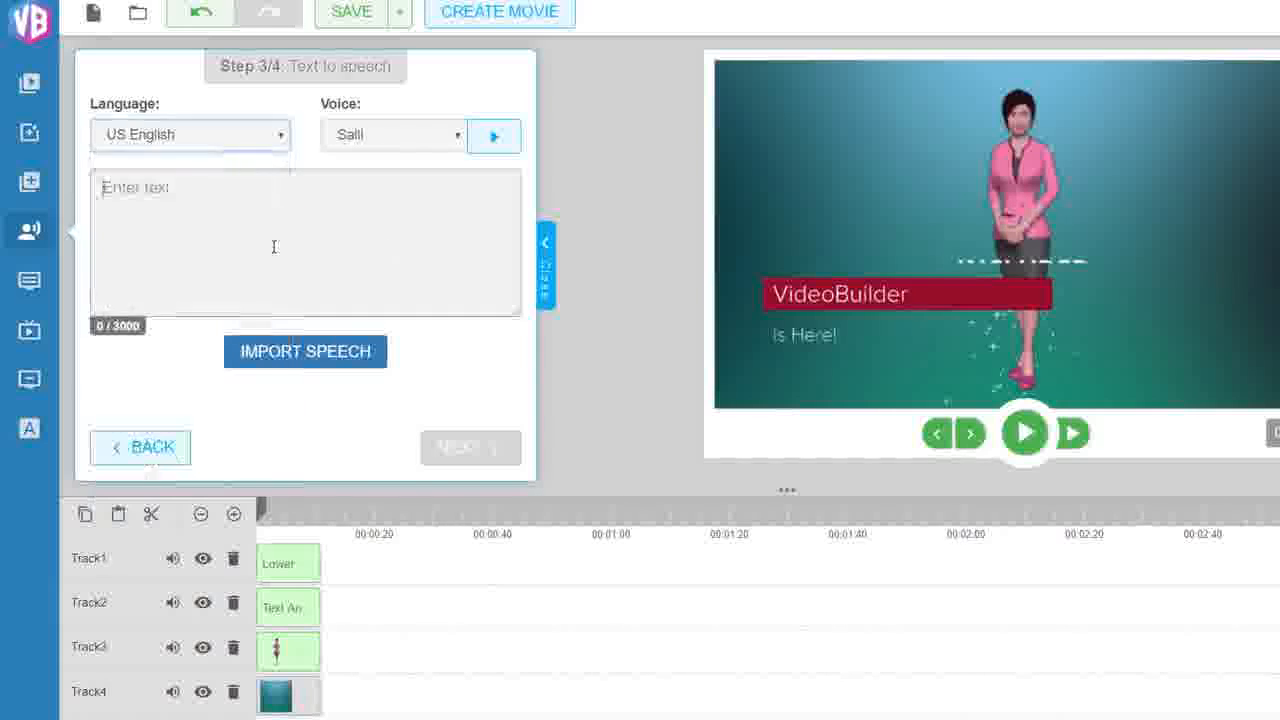
pyautogui.rightClick(229, 221)
pyautogui.click(270, 317)
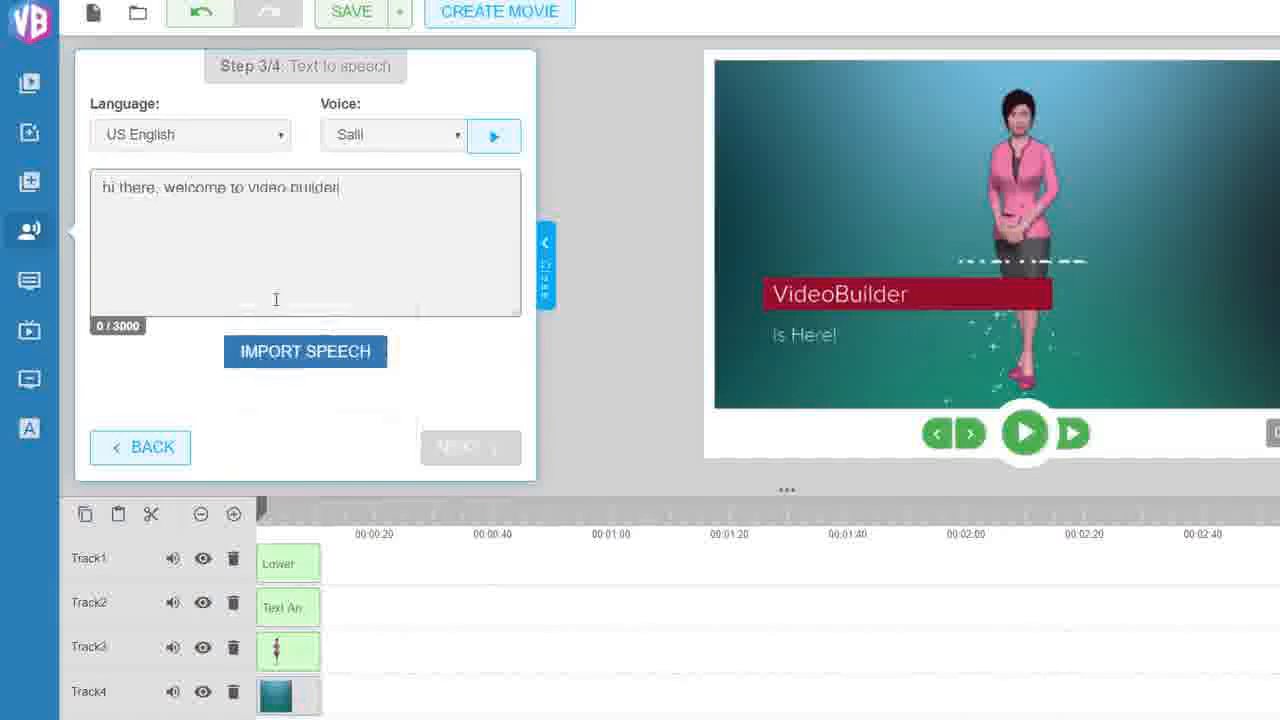
pyautogui.click(312, 360)
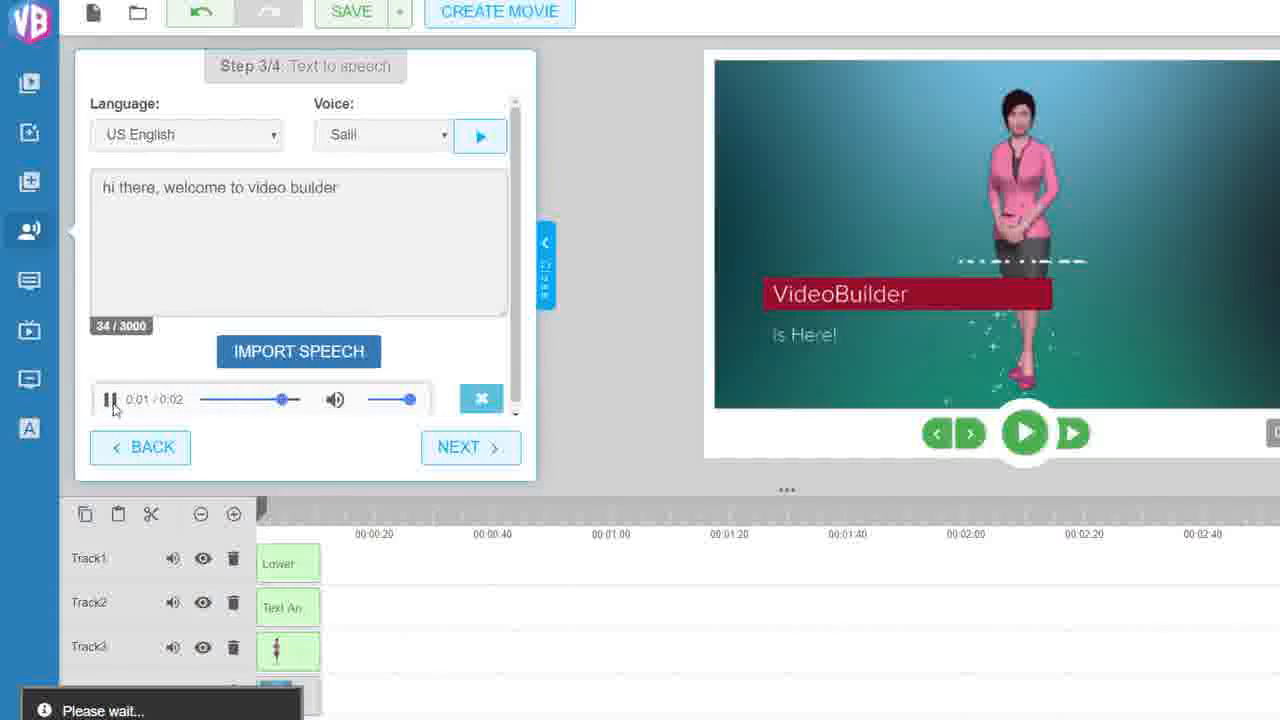
# Generate the avatar result, place it on Track2 just after the 00:00:20 mark, and close the avatar panel
pyautogui.click(470, 448)
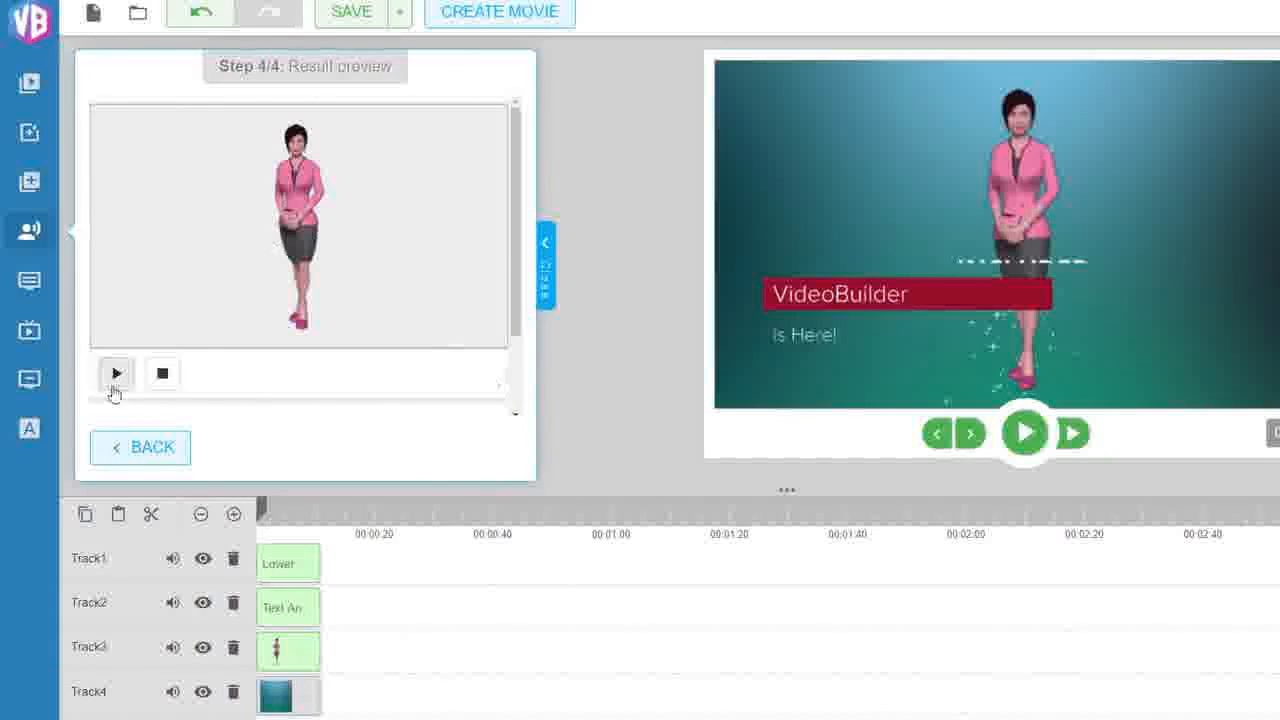
pyautogui.moveTo(323, 164)
pyautogui.mouseDown()
pyautogui.moveTo(366, 366)
pyautogui.moveTo(400, 483)
pyautogui.moveTo(450, 570)
pyautogui.moveTo(449, 606)
pyautogui.mouseUp()
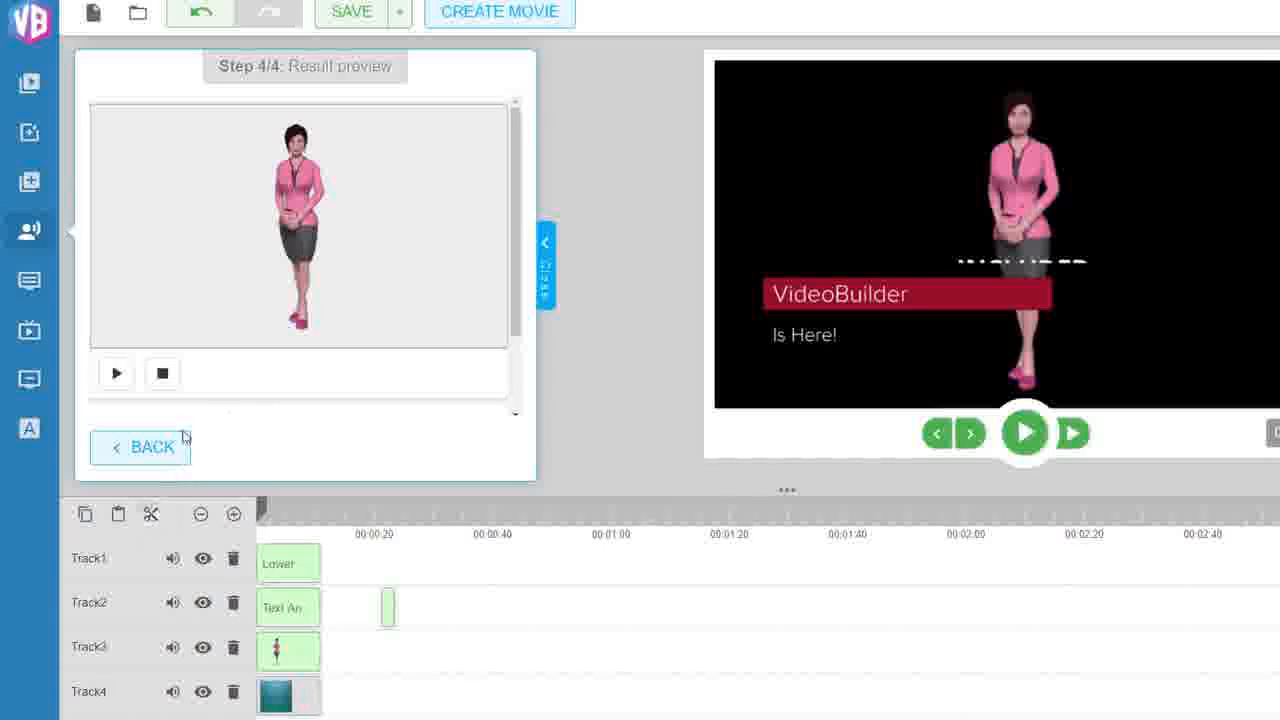
pyautogui.click(548, 285)
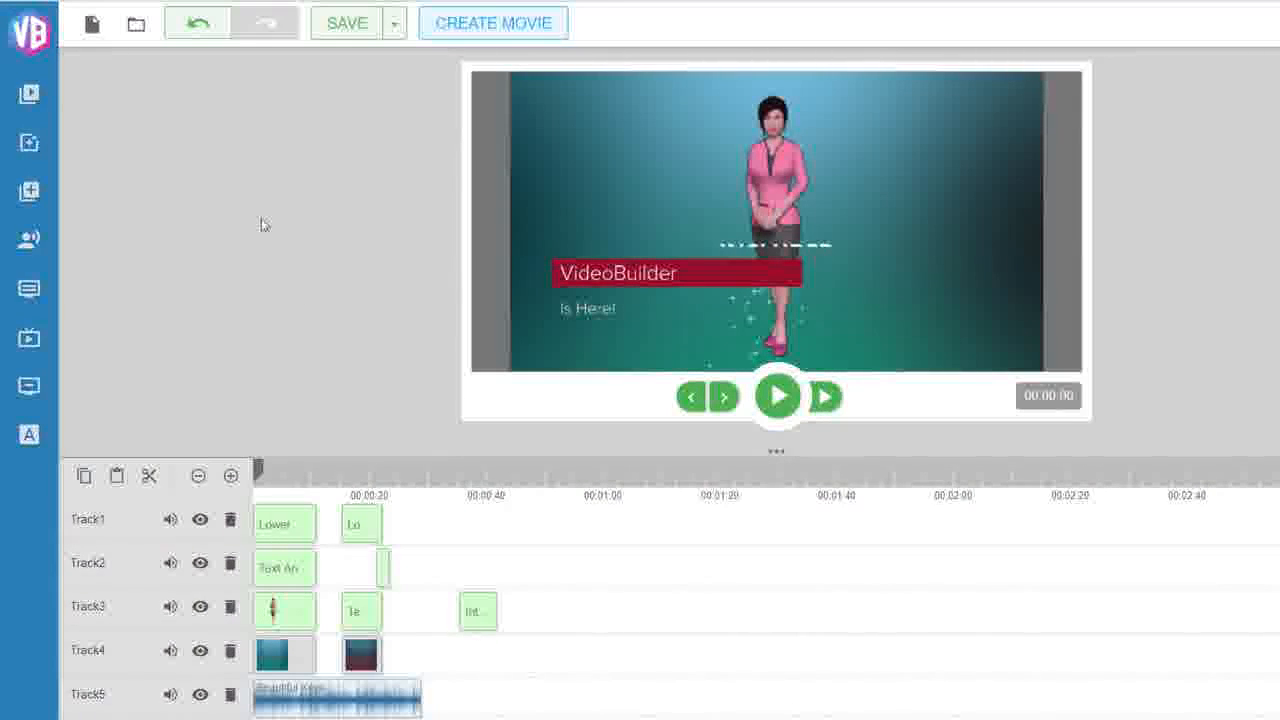
# View the audio folders in the media library and close the library
pyautogui.click(29, 93)
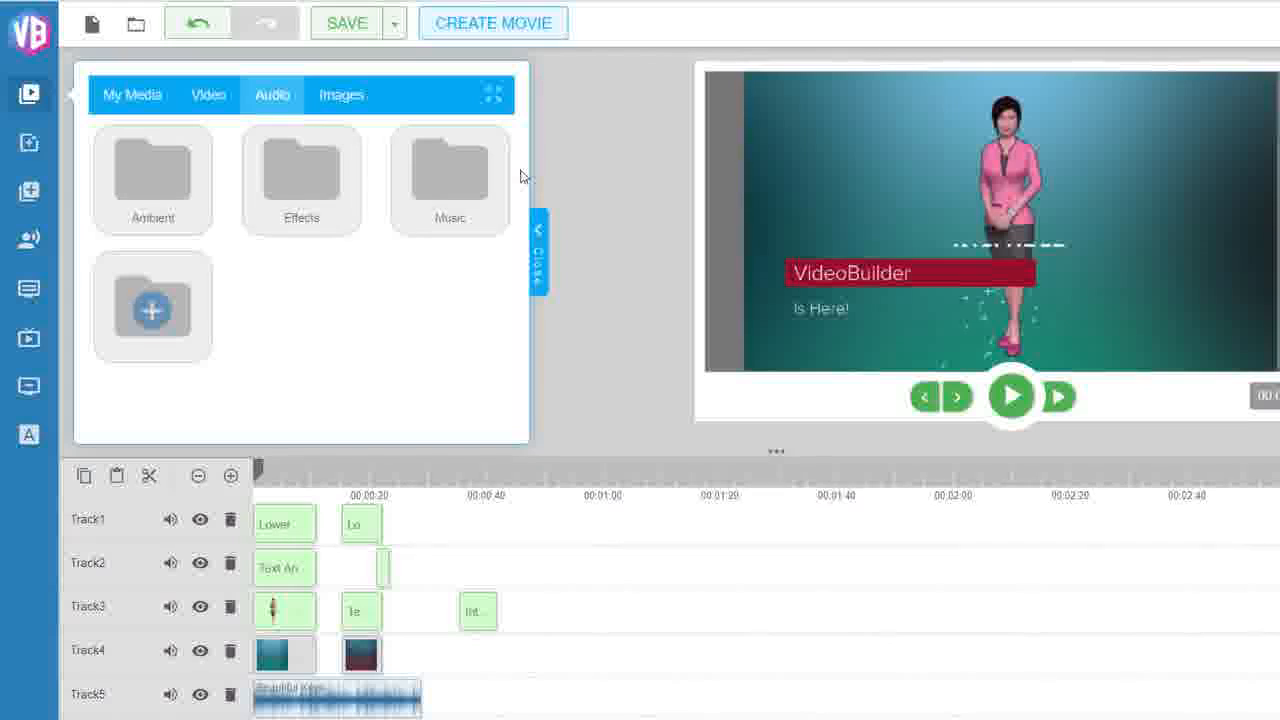
pyautogui.click(537, 240)
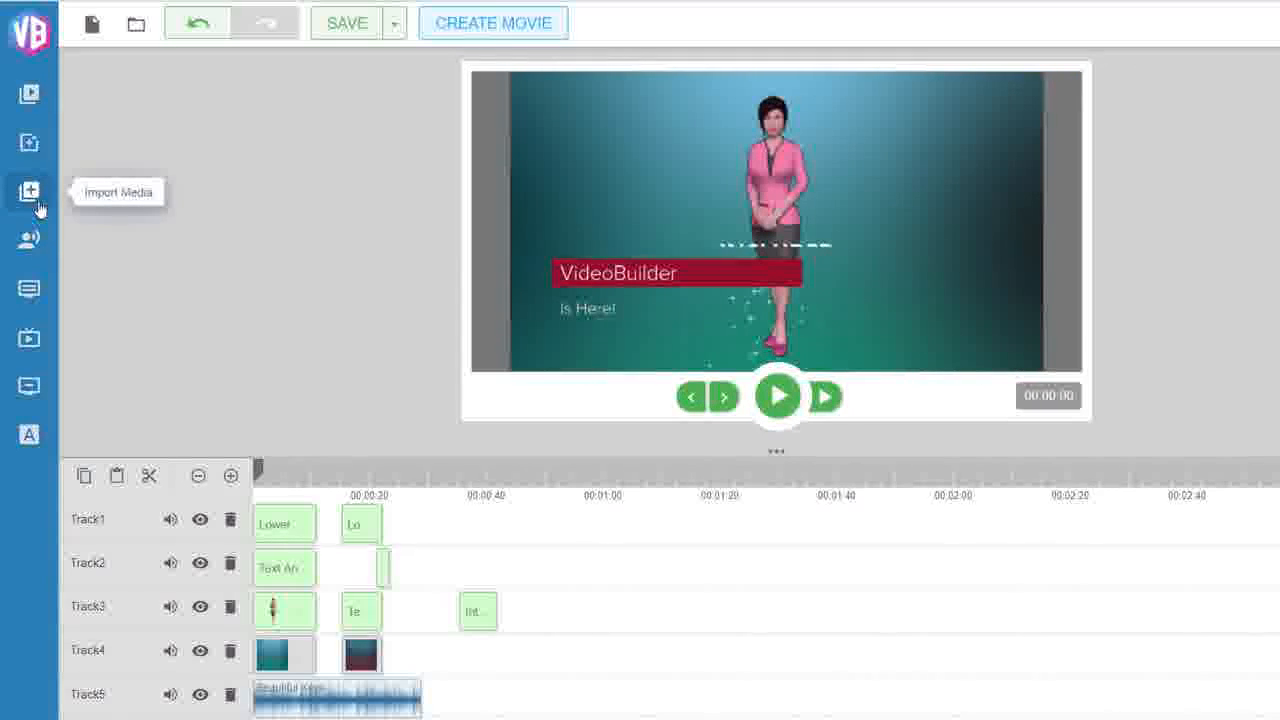
# Choose Lower Third Animation 1, look through its options and preview the animation
pyautogui.click(29, 292)
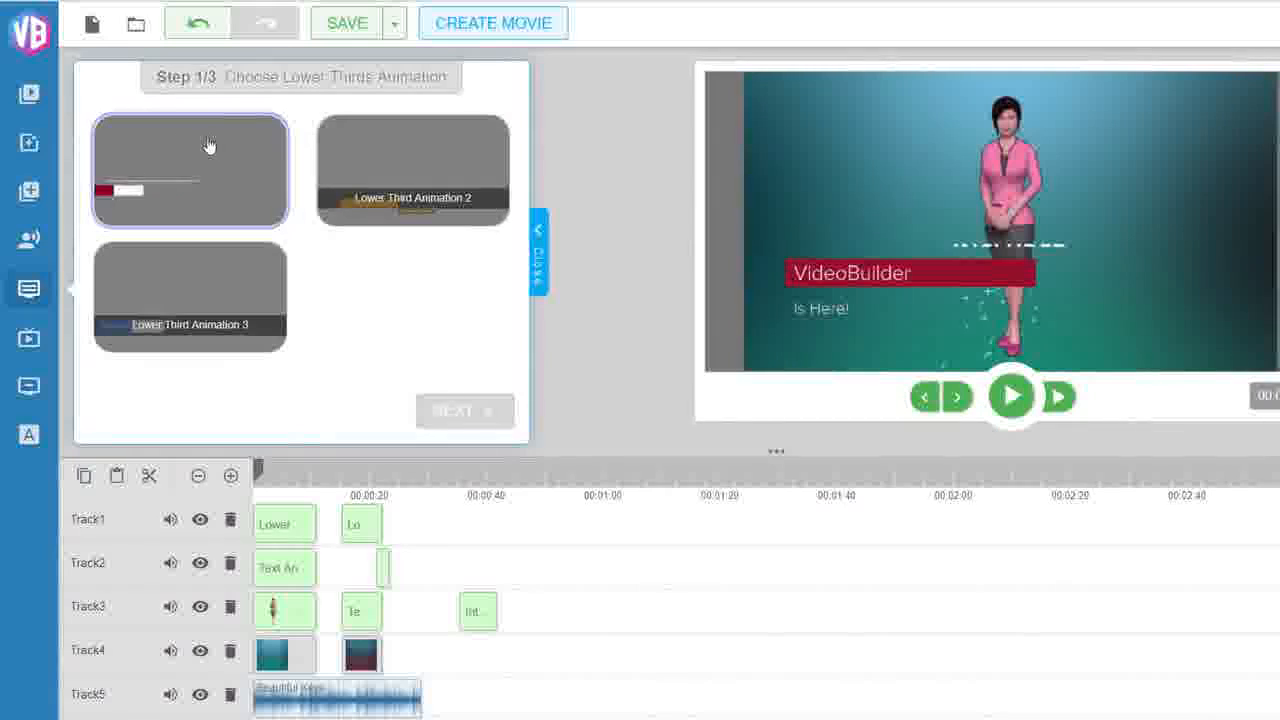
pyautogui.click(219, 163)
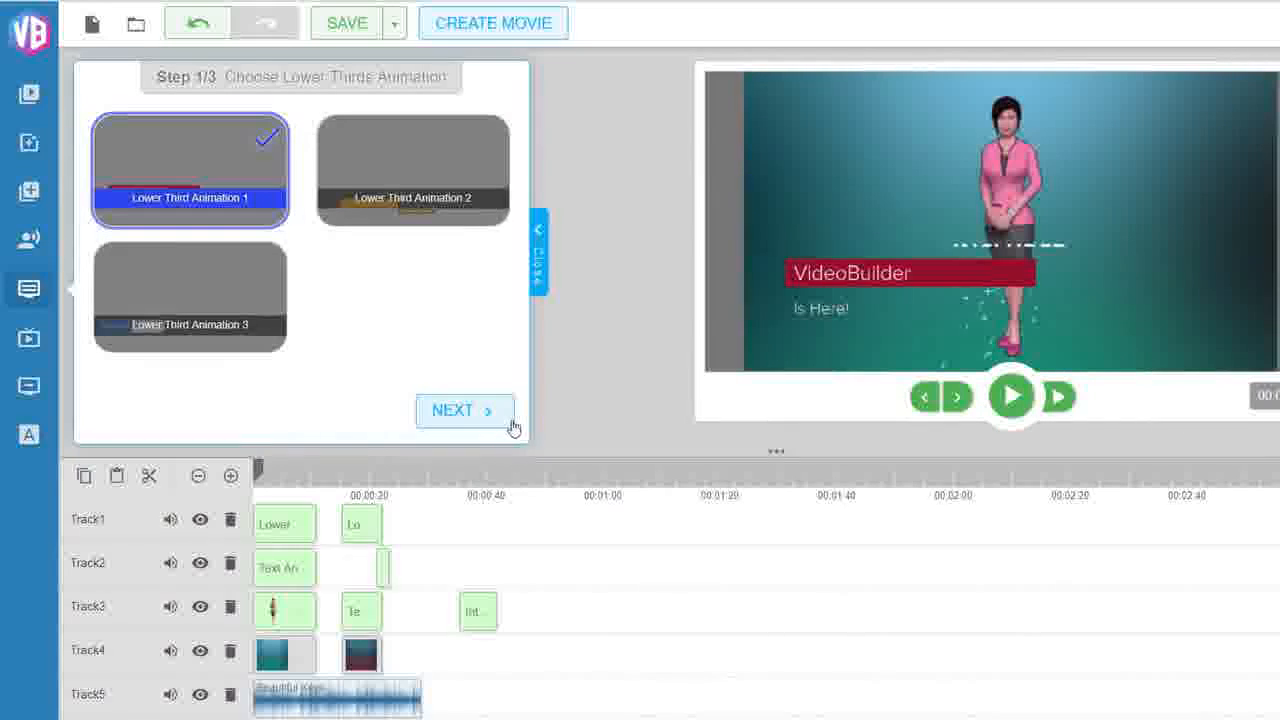
pyautogui.click(494, 424)
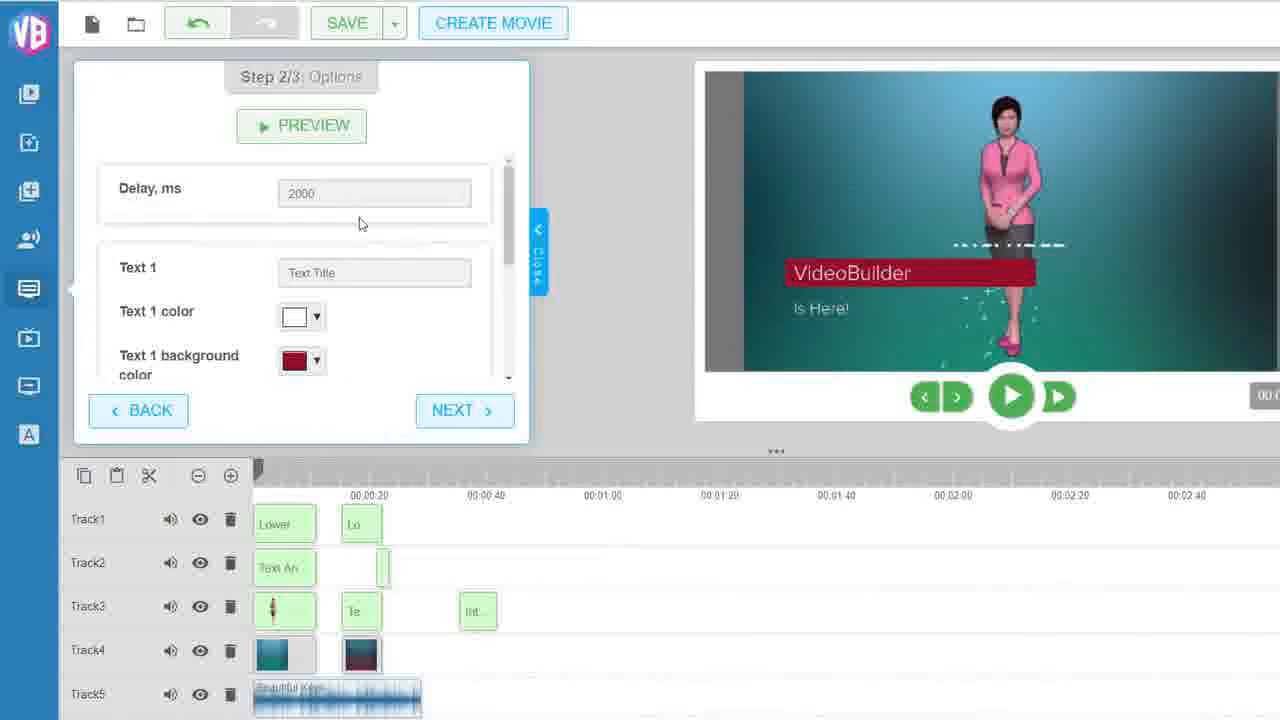
pyautogui.scroll(-5, 360, 222)
pyautogui.scroll(5, 366, 256)
pyautogui.click(316, 138)
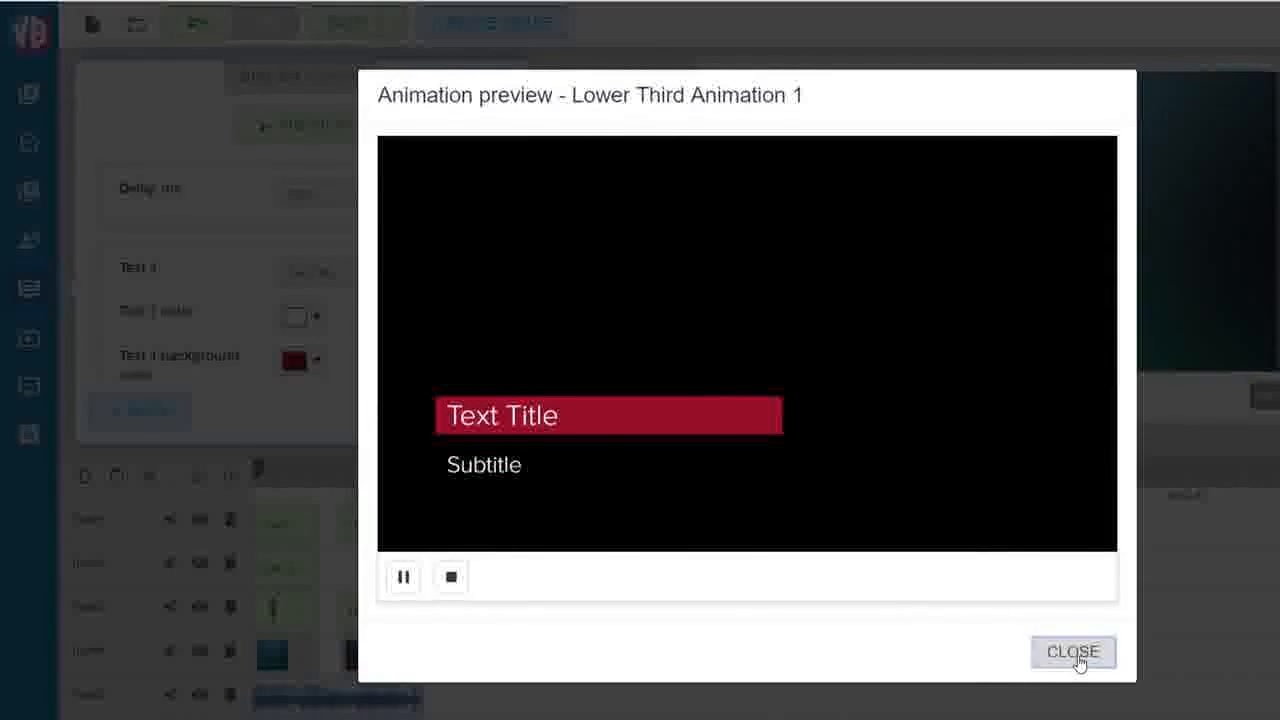
pyautogui.click(1077, 657)
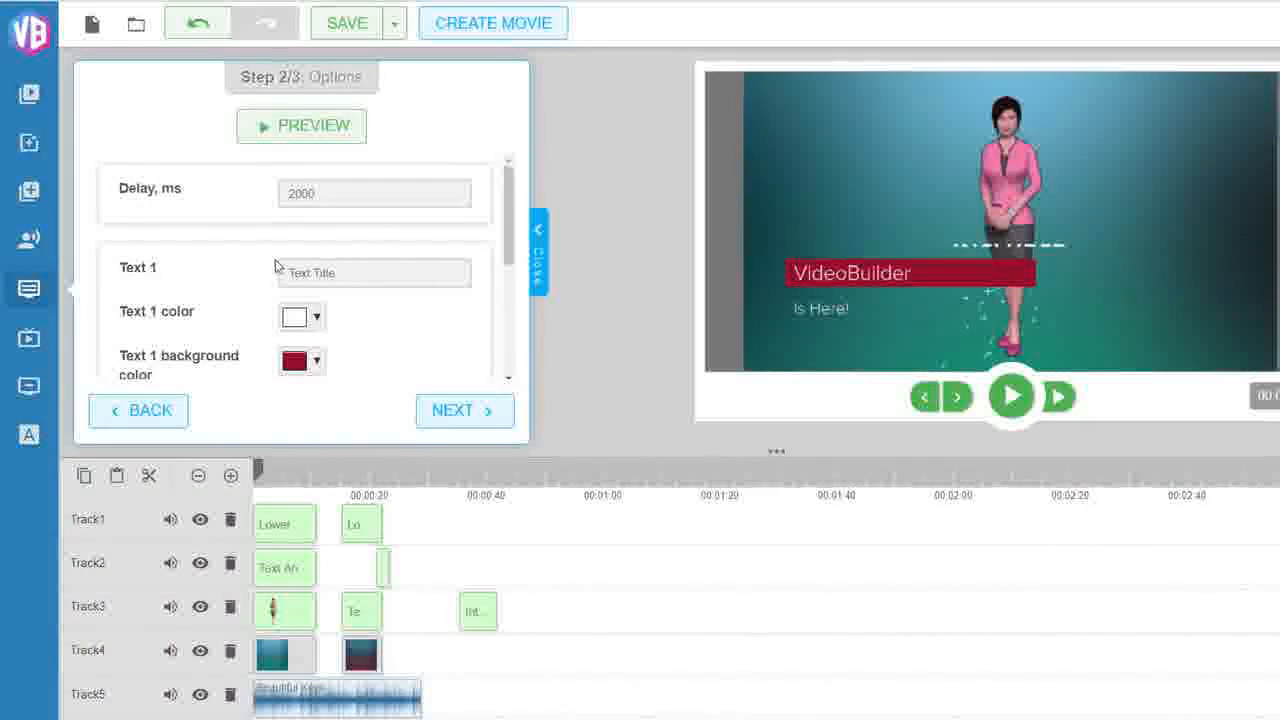
# Choose the Introduction 2 intro animation with its default options and place it on Track4 near the 00:00:40 mark
pyautogui.click(30, 340)
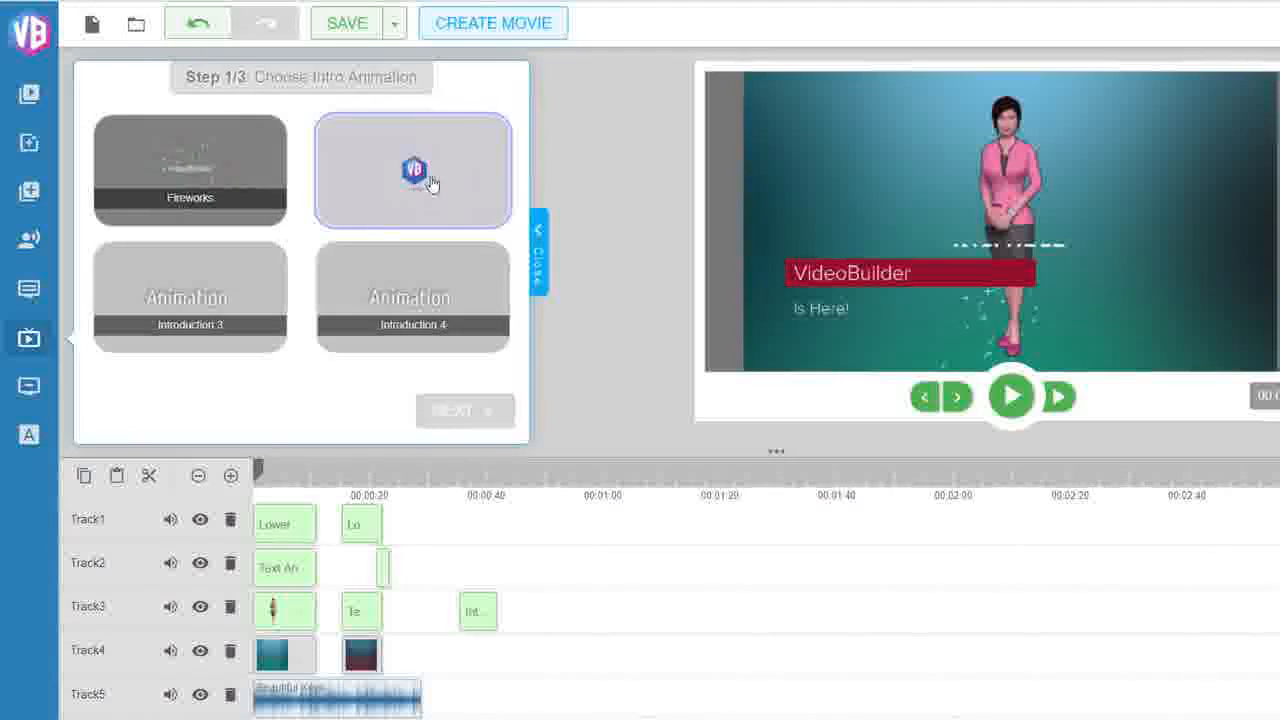
pyautogui.click(432, 170)
pyautogui.click(468, 415)
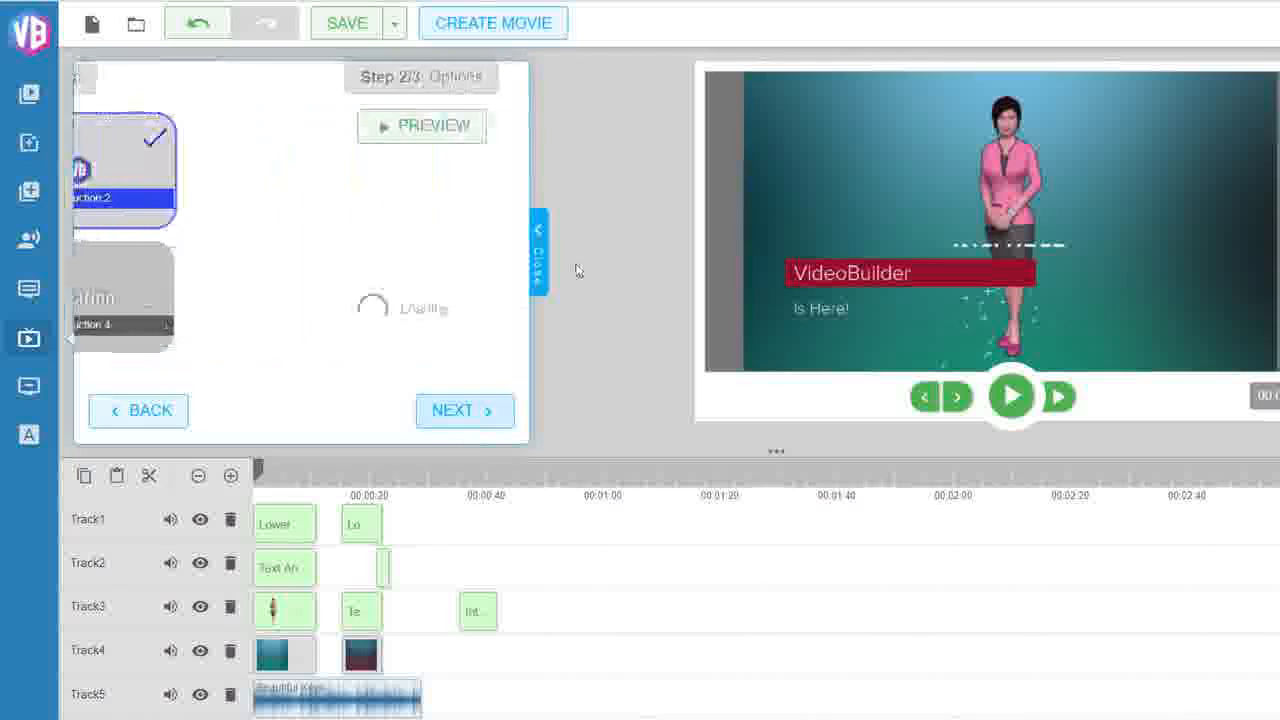
pyautogui.scroll(-1, 397, 200)
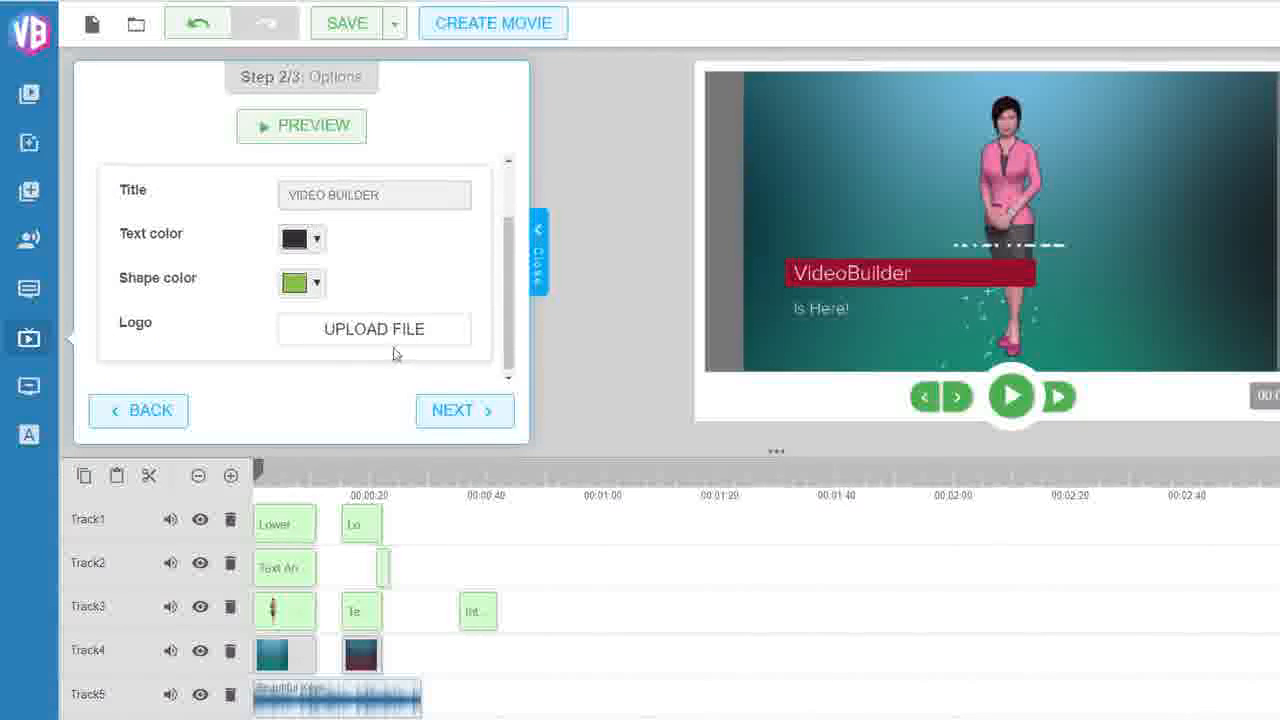
pyautogui.scroll(2, 443, 278)
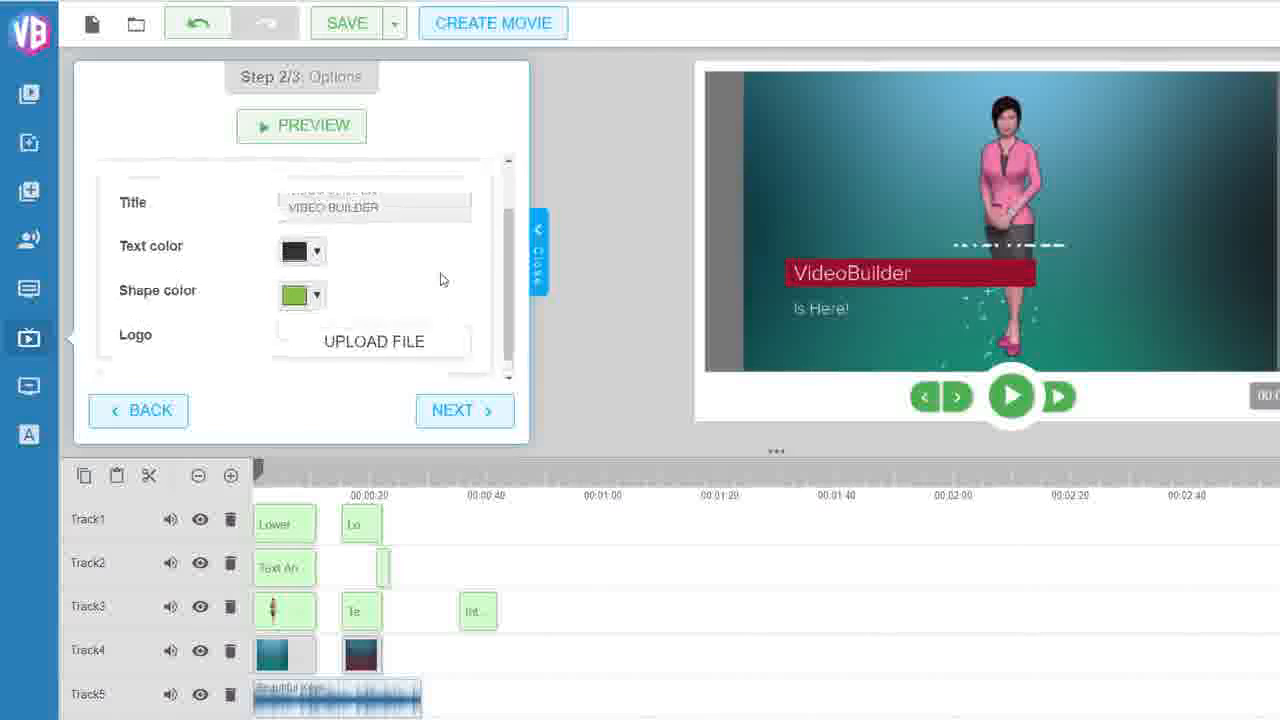
pyautogui.click(445, 409)
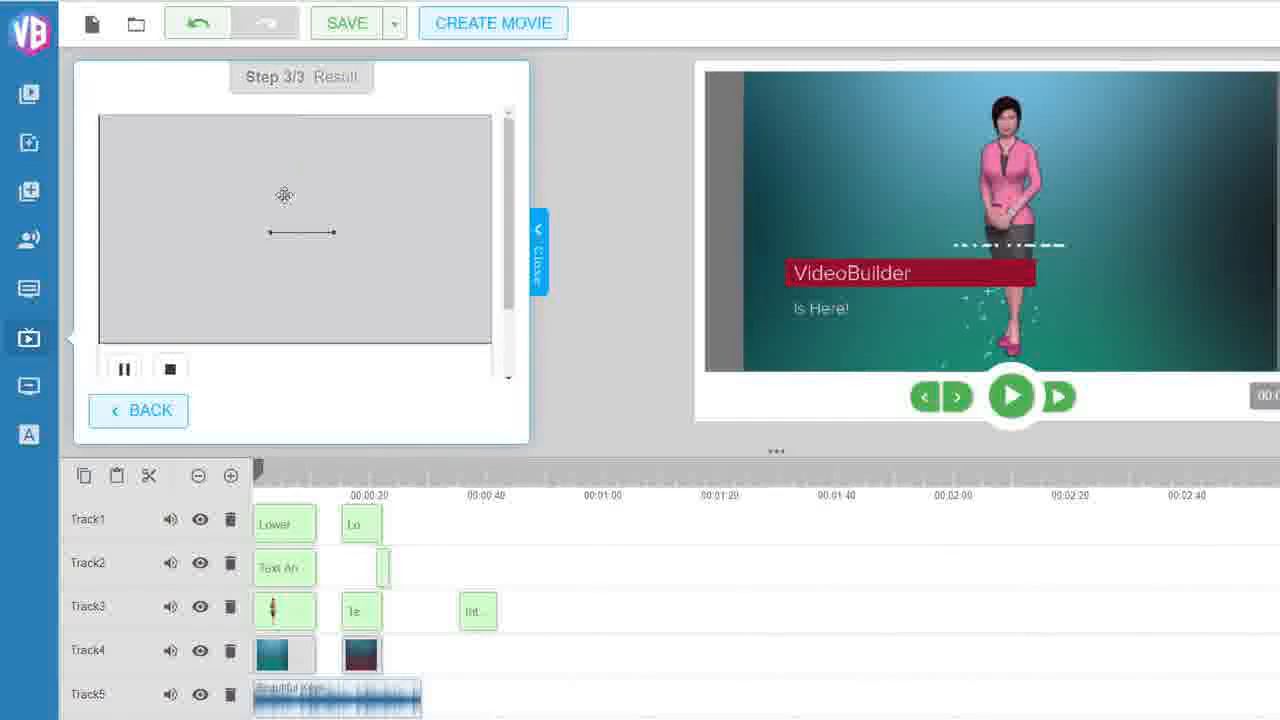
pyautogui.moveTo(366, 260)
pyautogui.mouseDown()
pyautogui.moveTo(545, 540)
pyautogui.moveTo(600, 660)
pyautogui.moveTo(348, 630)
pyautogui.moveTo(290, 590)
pyautogui.moveTo(500, 650)
pyautogui.moveTo(609, 650)
pyautogui.moveTo(611, 626)
pyautogui.moveTo(537, 569)
pyautogui.moveTo(557, 654)
pyautogui.moveTo(600, 656)
pyautogui.mouseUp()
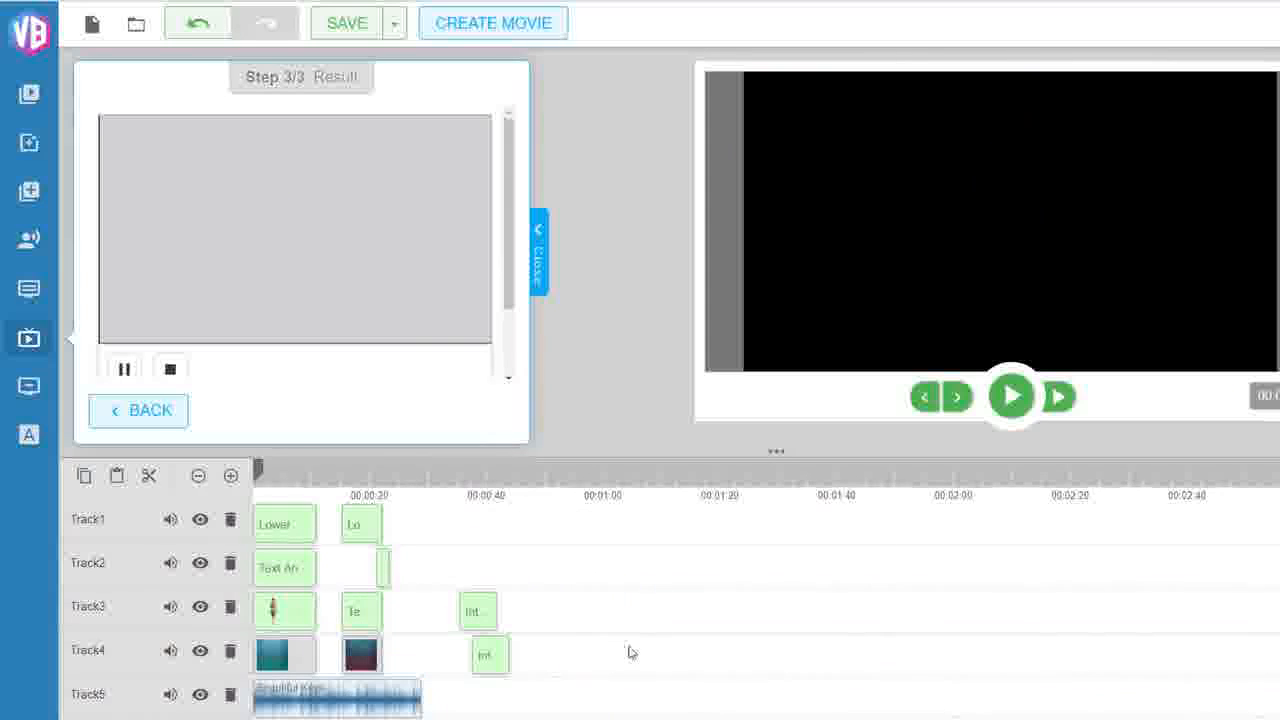
# Choose the Outro 2 animation, look through its options and preview it
pyautogui.click(30, 389)
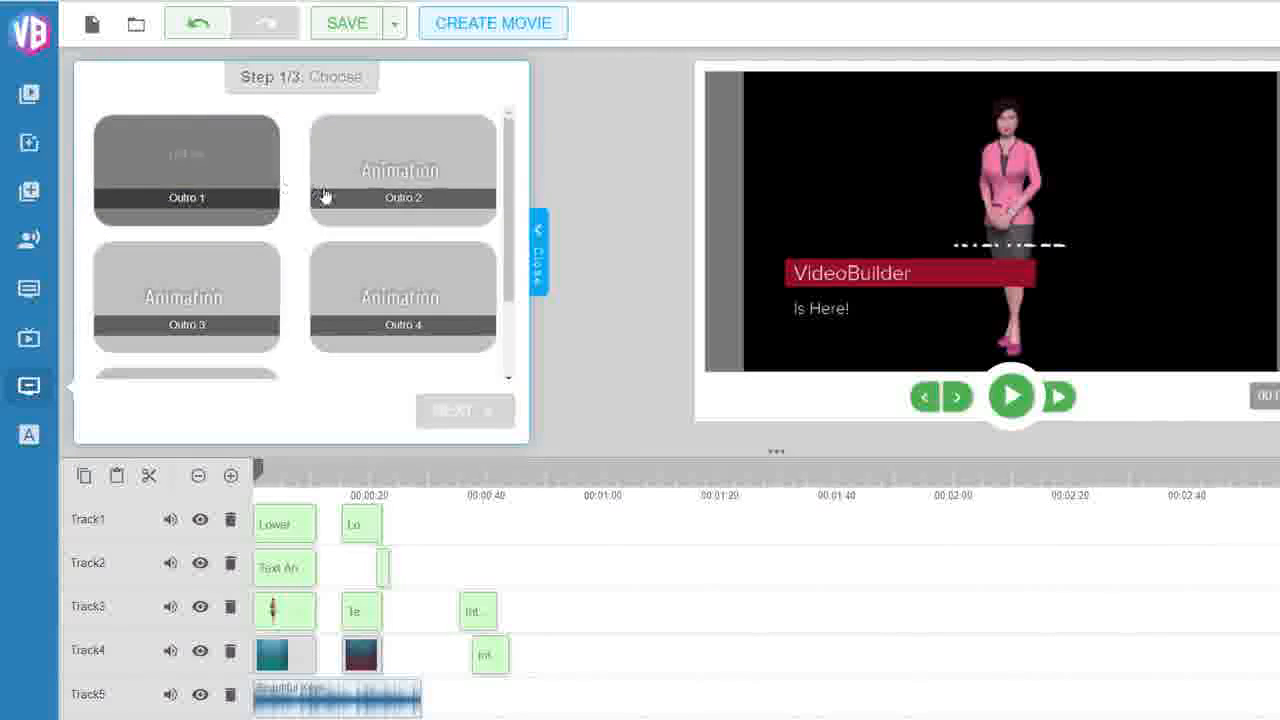
pyautogui.click(414, 180)
pyautogui.click(462, 411)
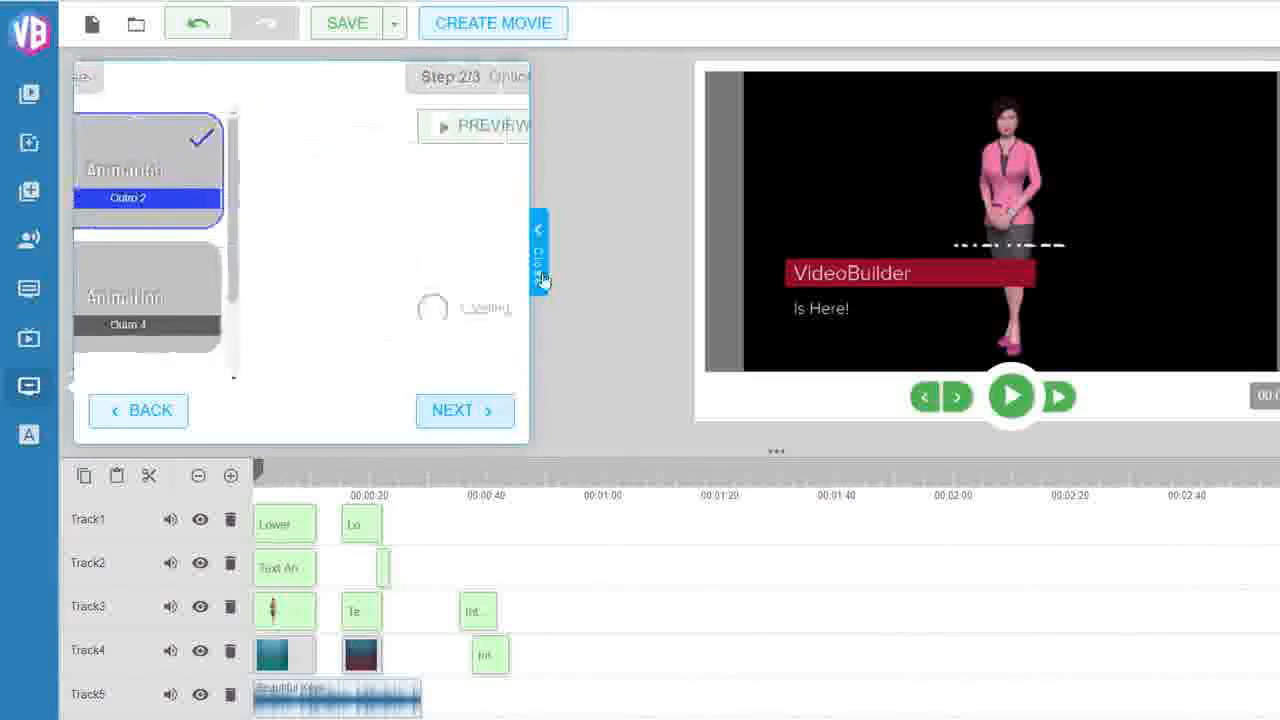
pyautogui.scroll(-3, 431, 251)
pyautogui.scroll(2, 431, 251)
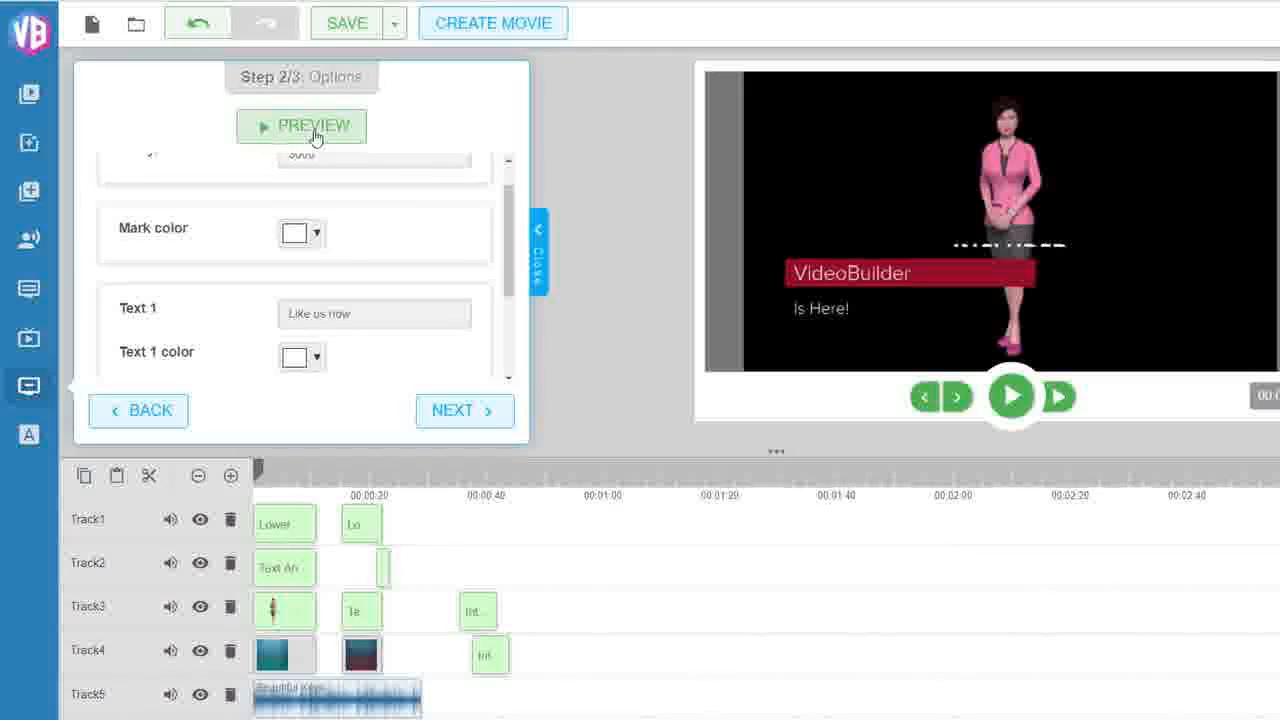
pyautogui.click(314, 128)
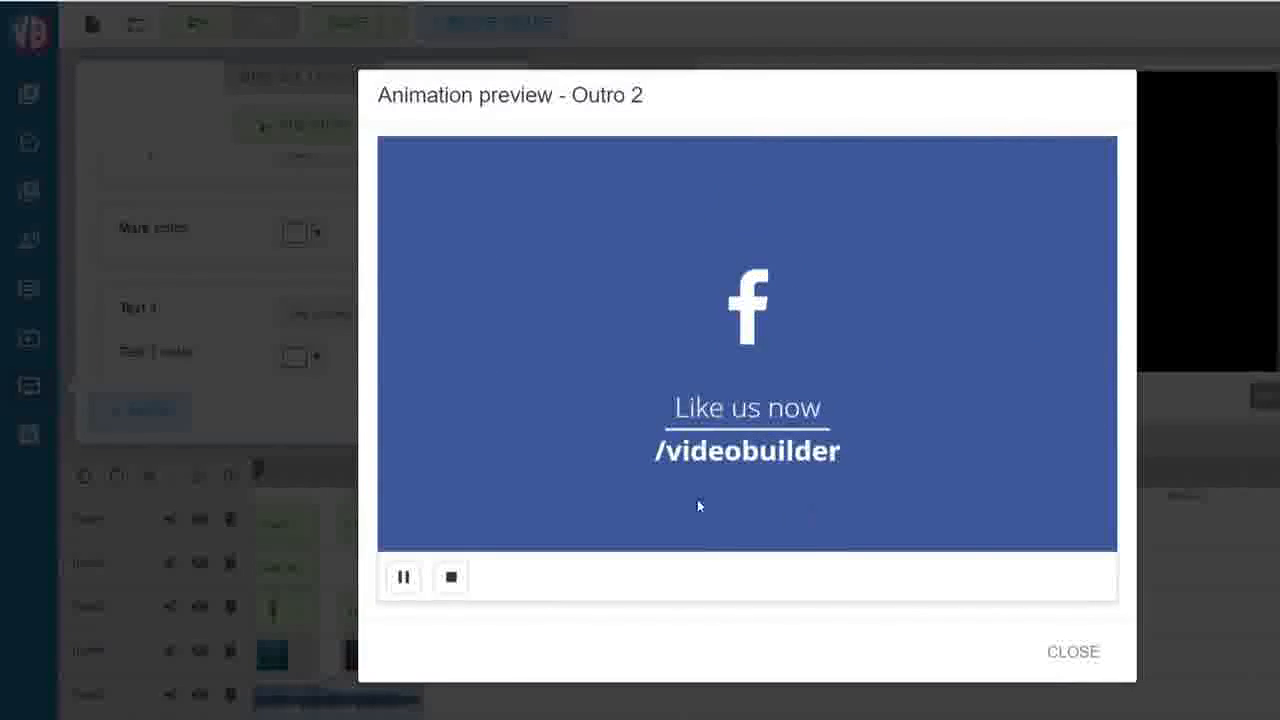
# Close the Outro 2 preview, generate the animation with its default options and place it on Track3 near the 00:01:00 mark
pyautogui.click(1090, 655)
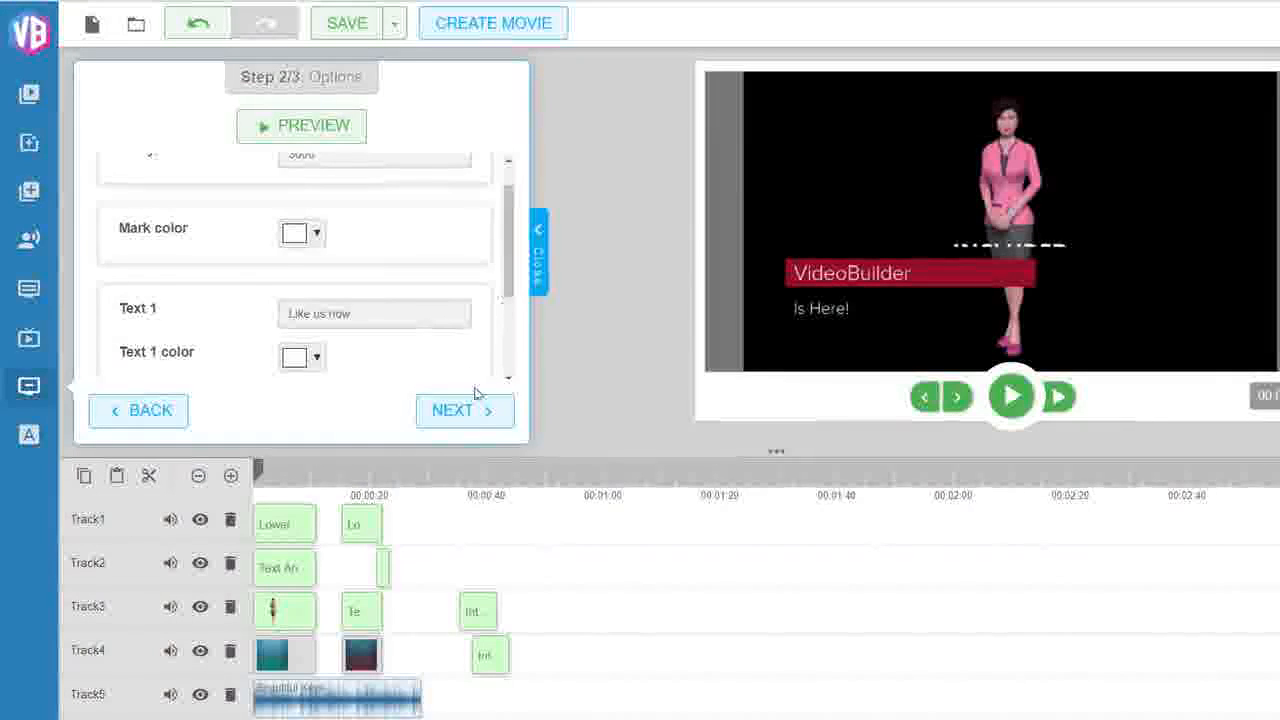
pyautogui.click(472, 412)
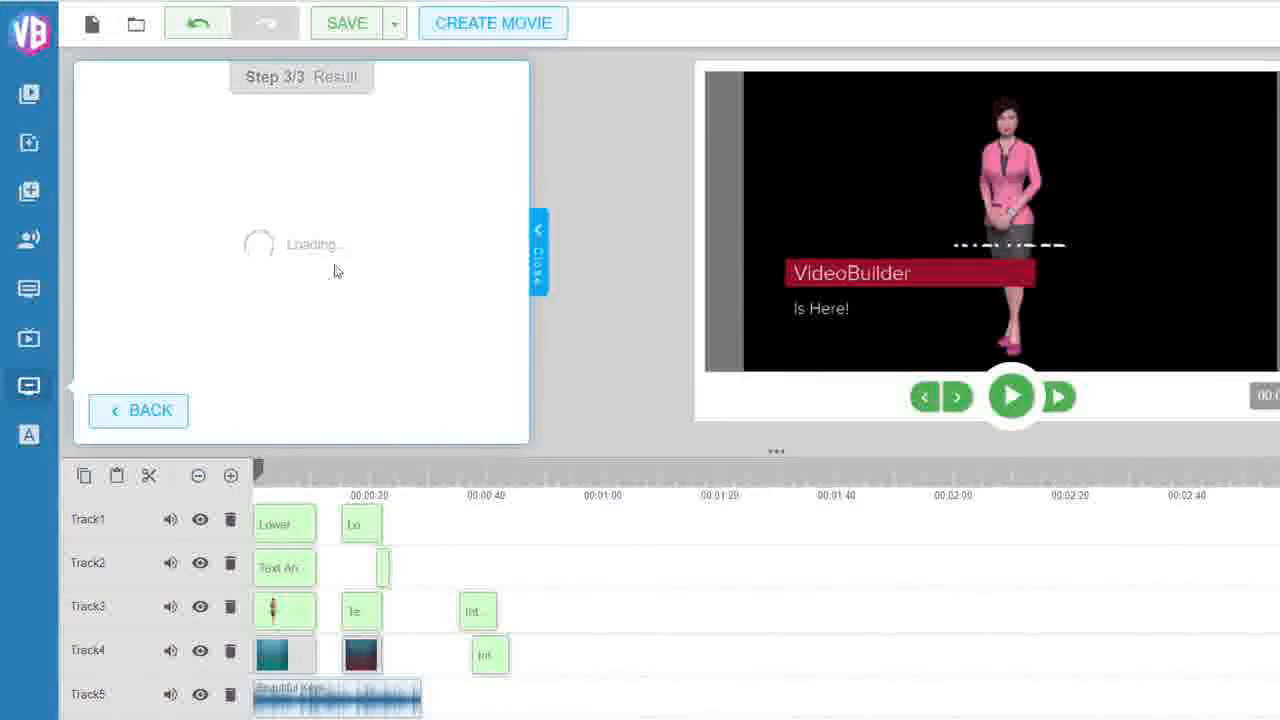
pyautogui.moveTo(249, 200); pyautogui.dragTo(608, 612)
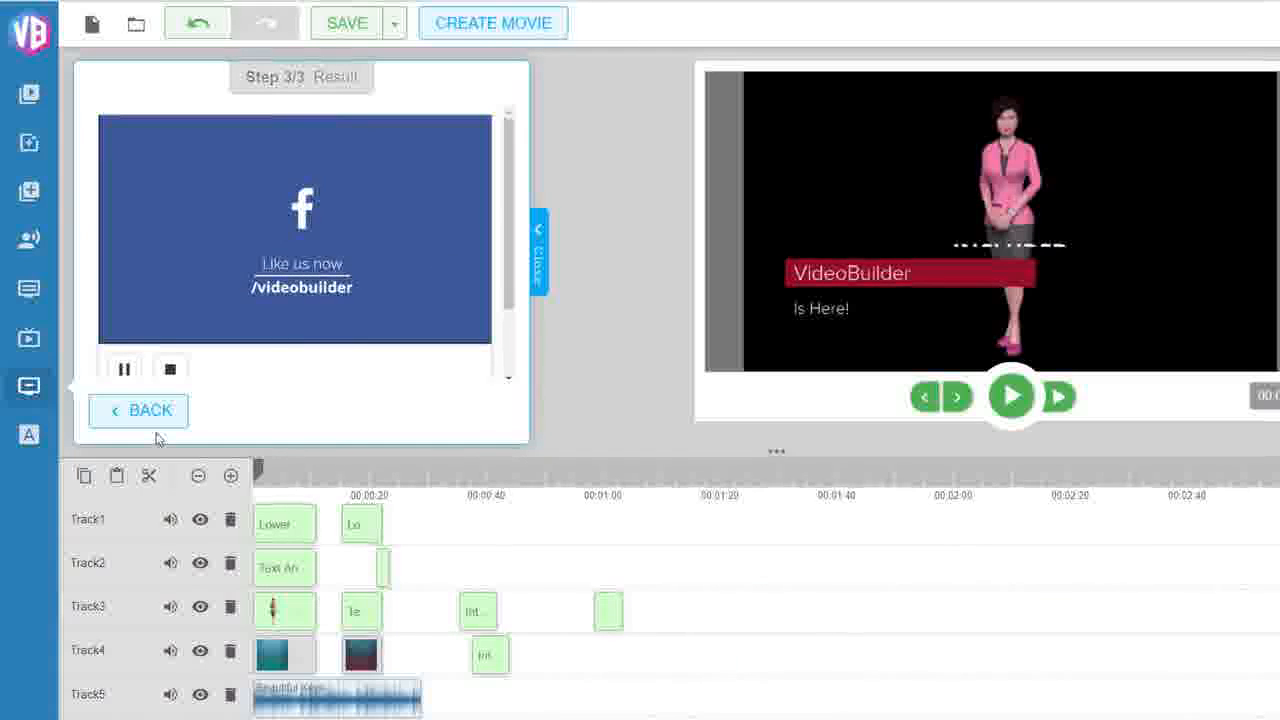
# Choose Text Animation 4 and look through its text, circle, divider and subtitle options
pyautogui.click(31, 439)
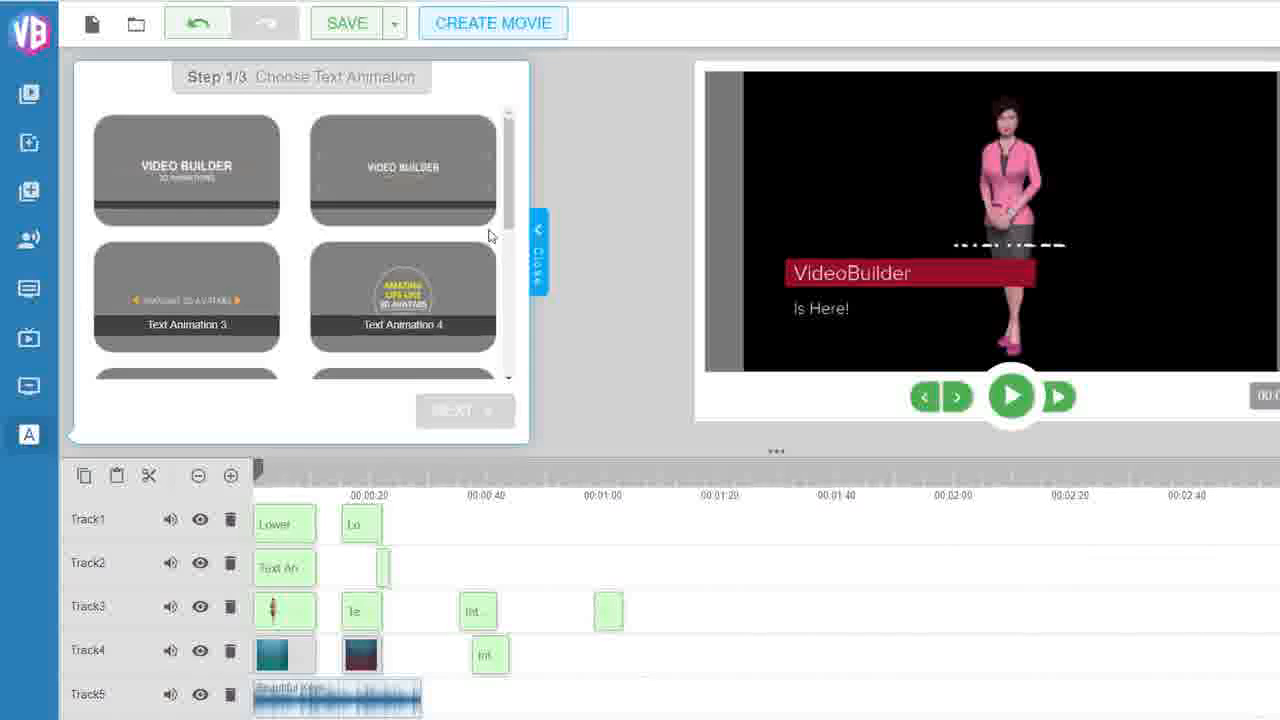
pyautogui.click(435, 302)
pyautogui.click(485, 414)
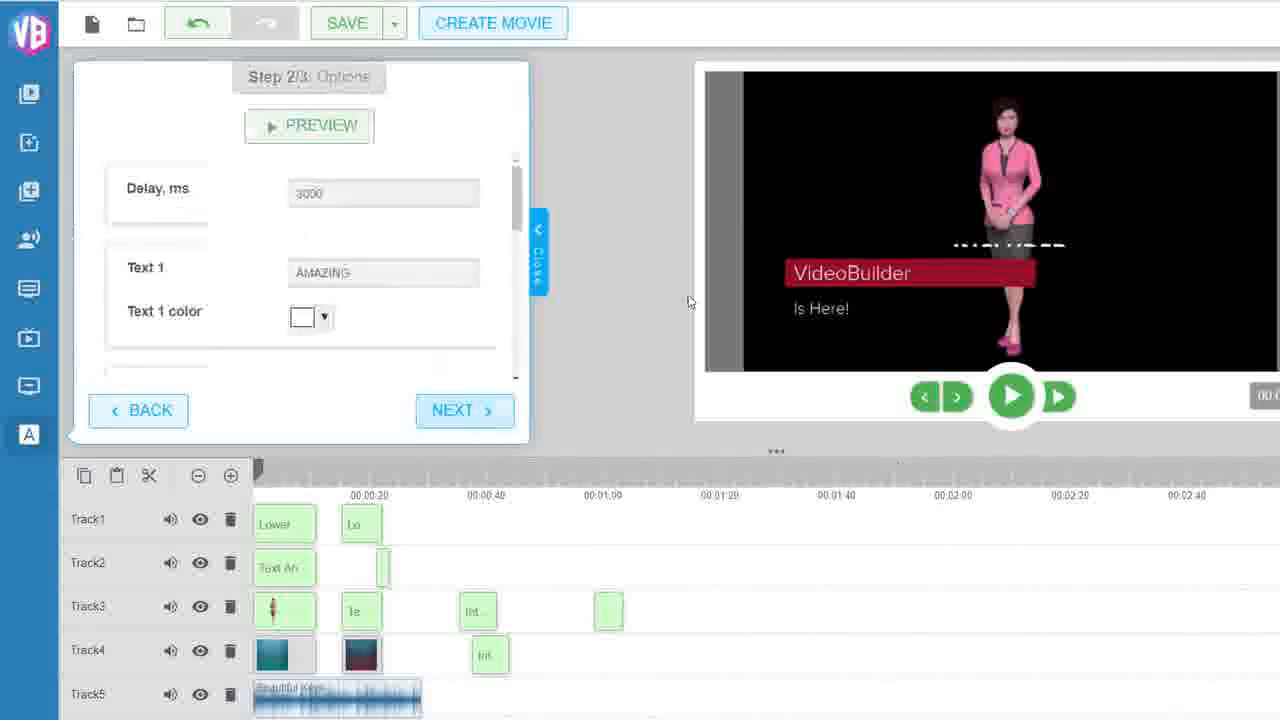
pyautogui.scroll(-5, 405, 219)
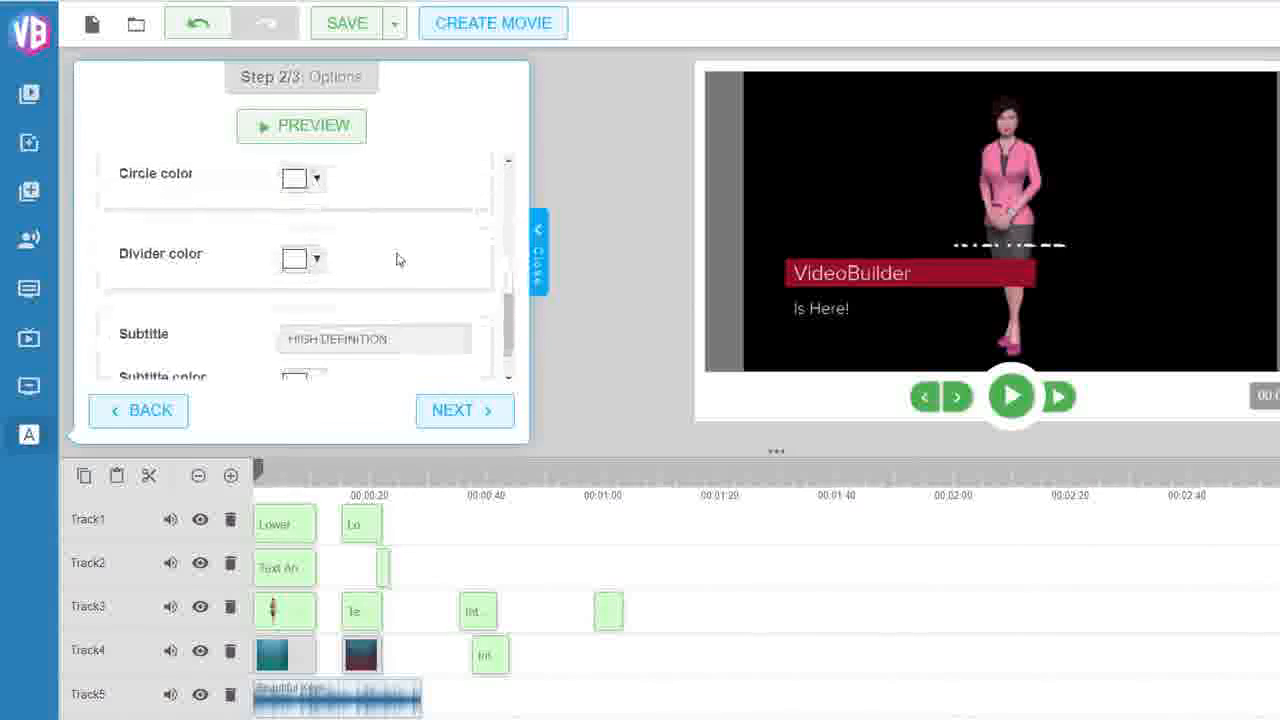
pyautogui.scroll(5, 423, 284)
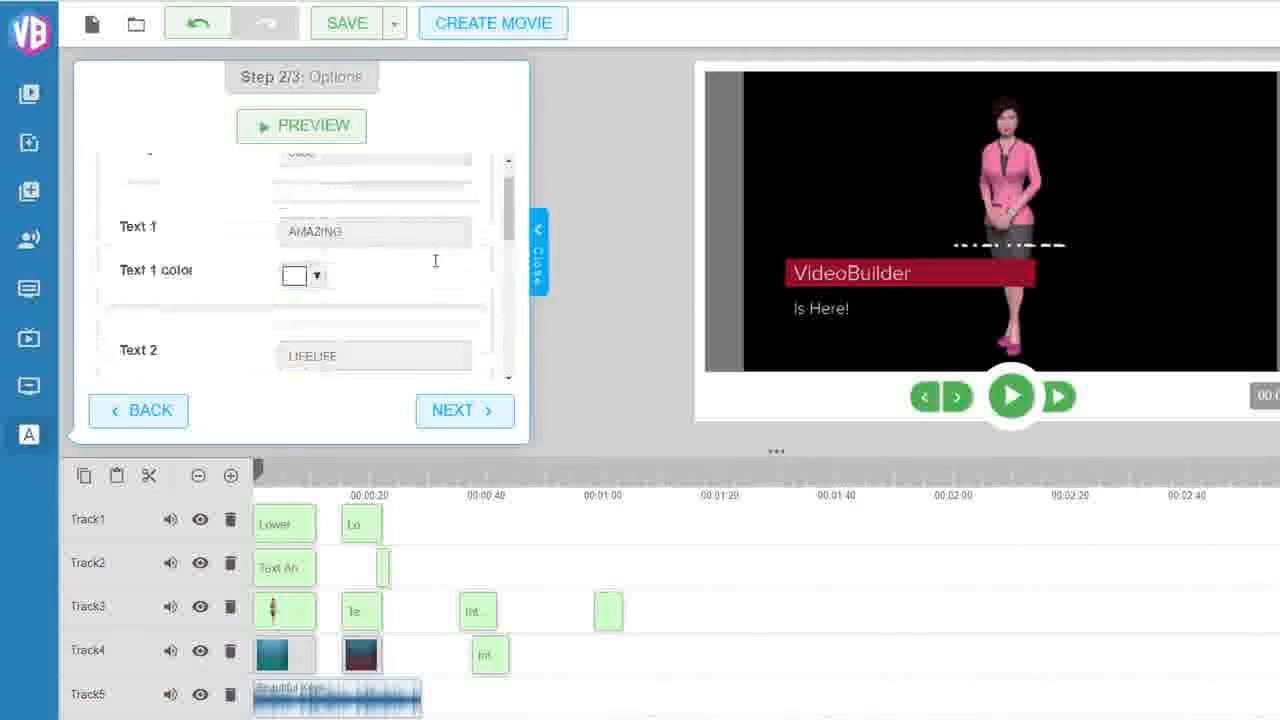
pyautogui.scroll(-1, 389, 276)
pyautogui.scroll(-5, 389, 276)
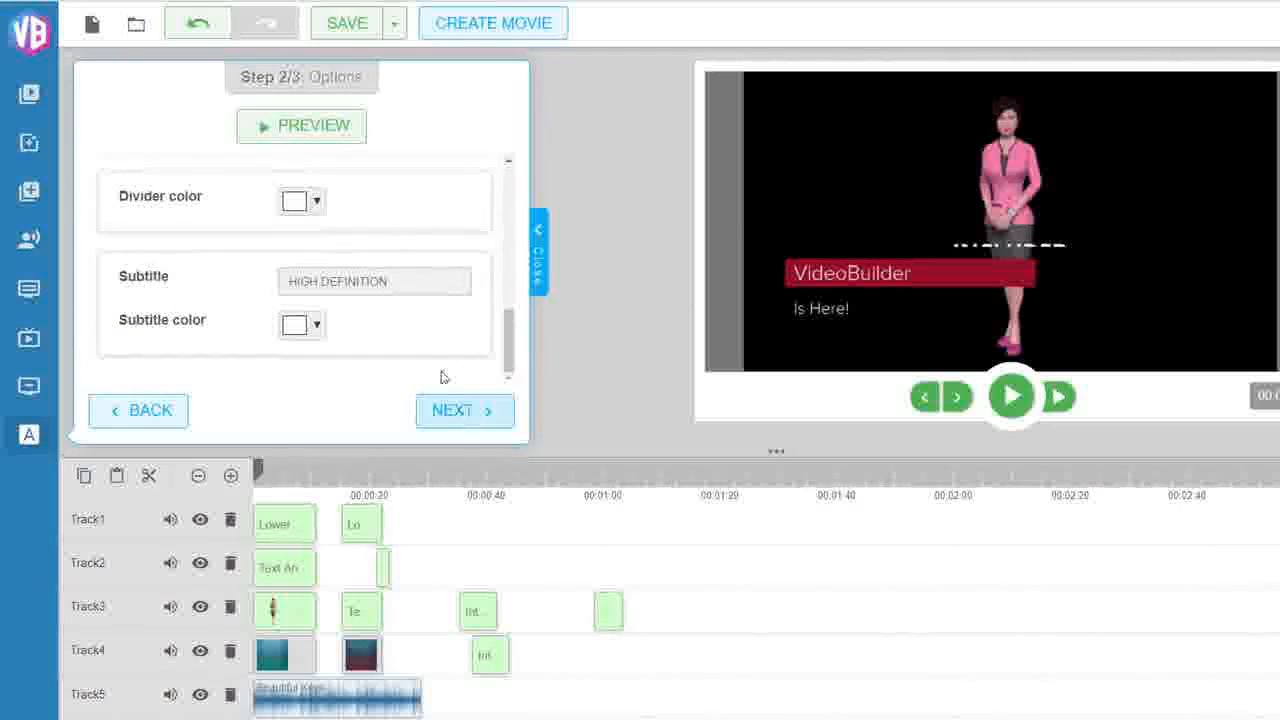
# Preview Text Animation 4, generate it with its default options and place it on Track3 after the outro clip
pyautogui.click(309, 130)
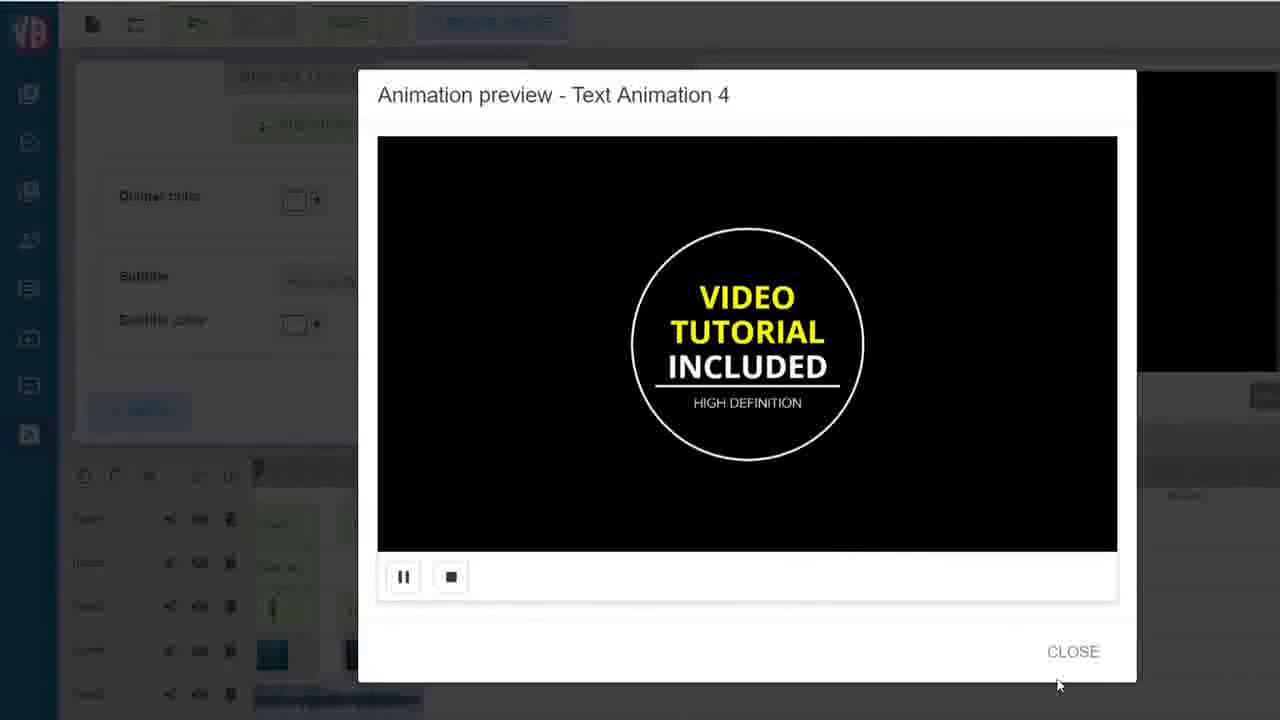
pyautogui.click(1086, 652)
pyautogui.click(484, 413)
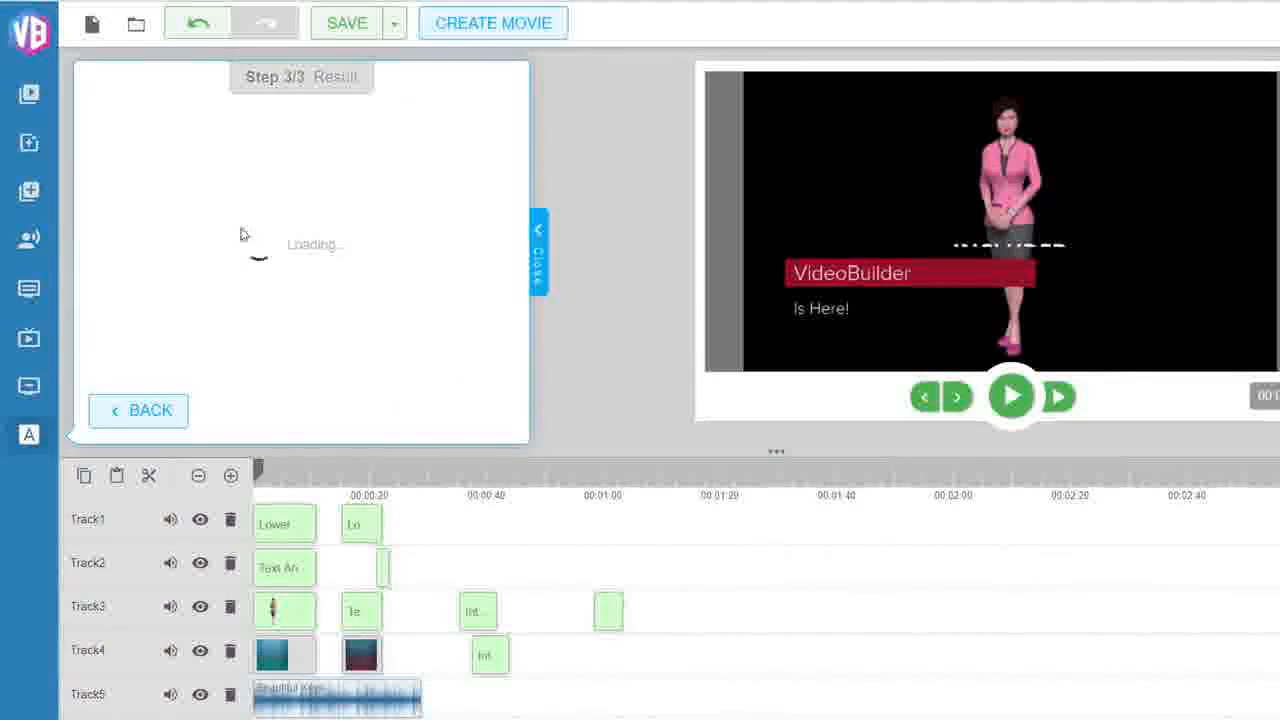
pyautogui.moveTo(291, 198); pyautogui.dragTo(660, 609)
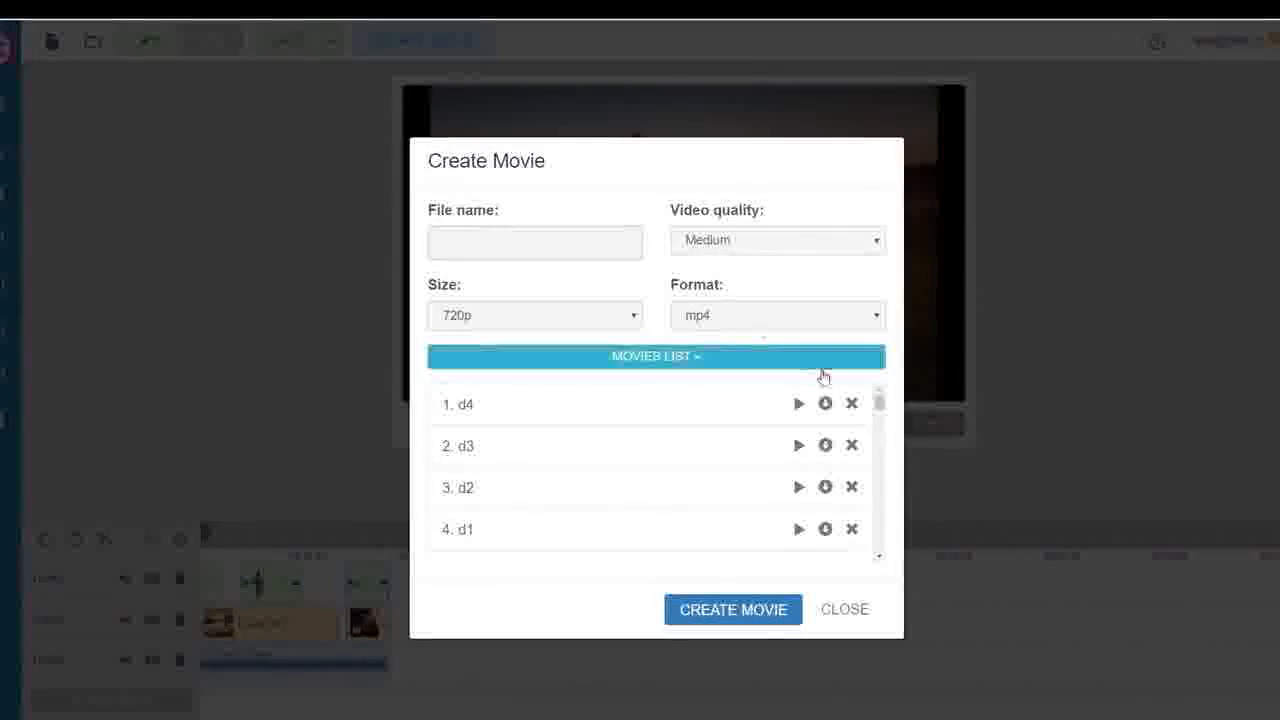
# Play the d4 movie from the movies list with the sound muted, skim through it, and close the Create Movie dialog
pyautogui.click(799, 403)
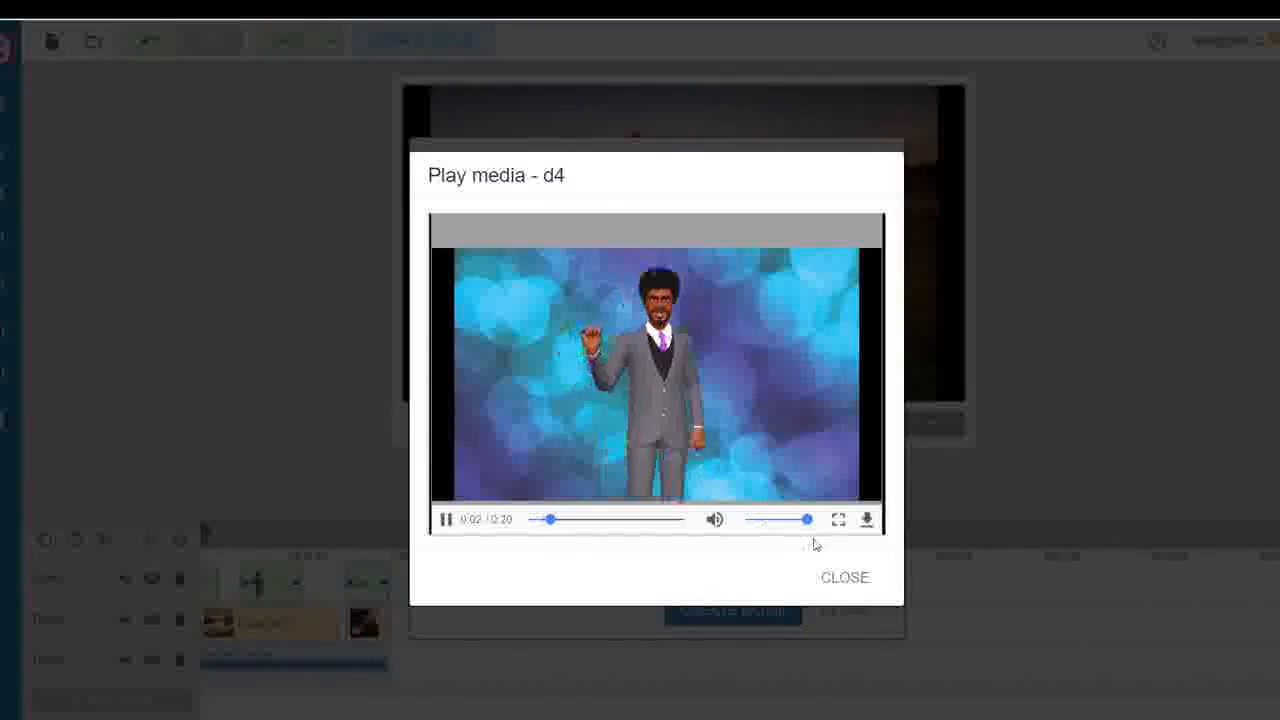
pyautogui.click(714, 519)
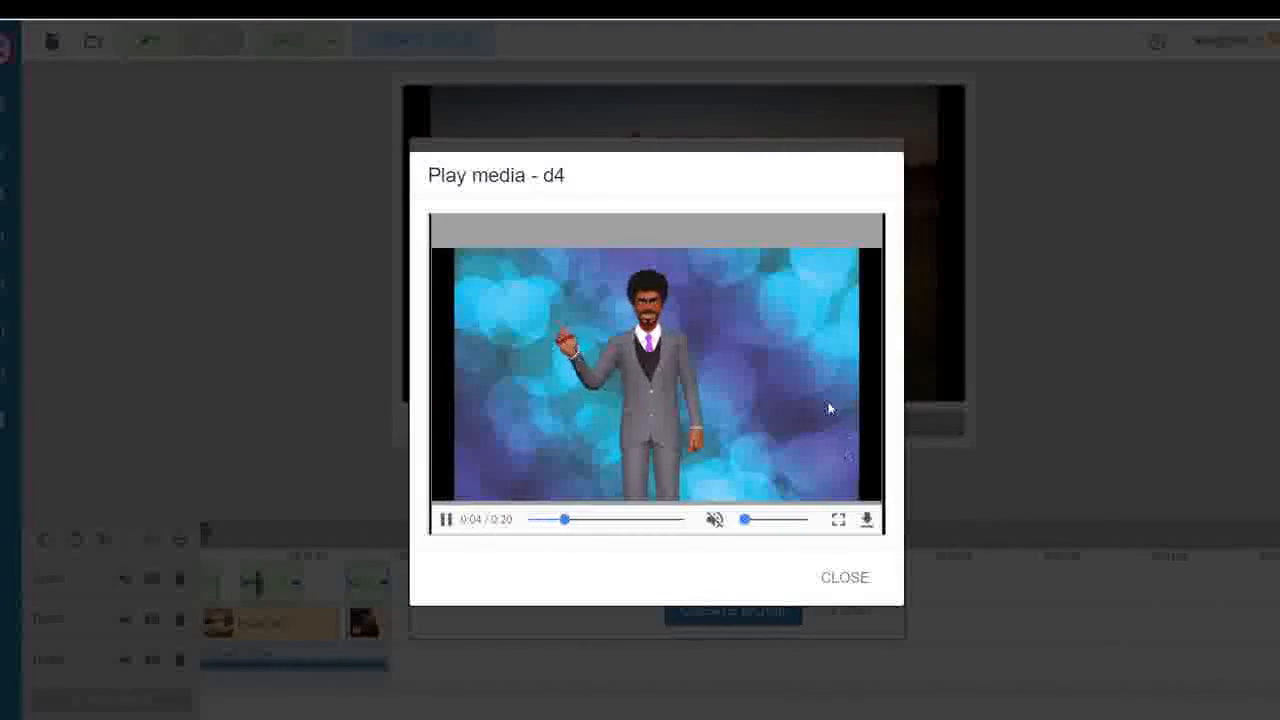
pyautogui.click(528, 521)
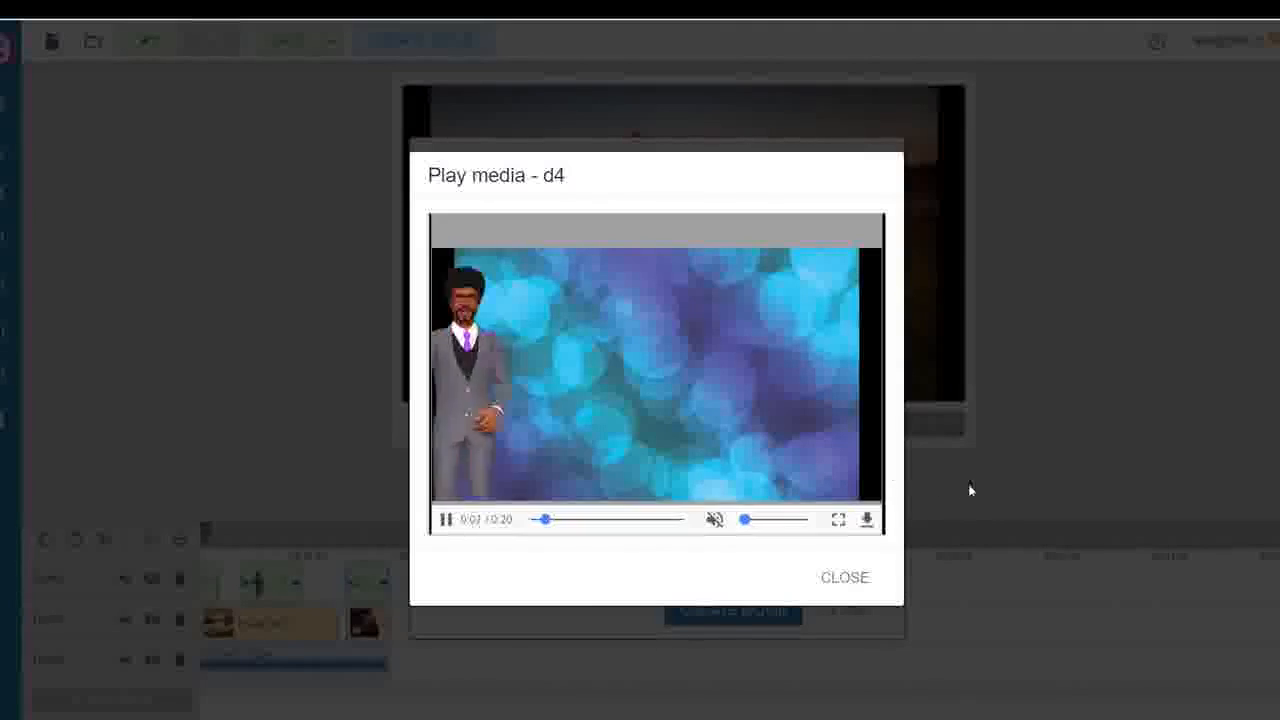
pyautogui.click(446, 519)
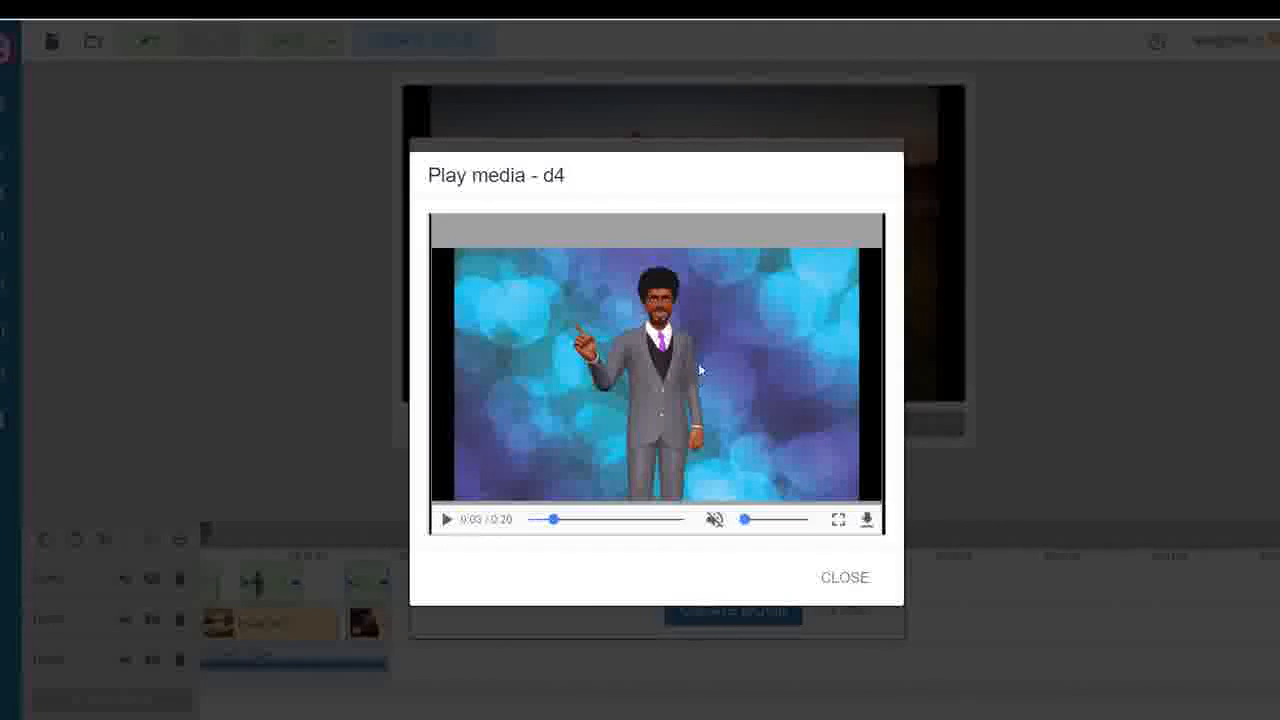
pyautogui.click(447, 520)
pyautogui.click(629, 521)
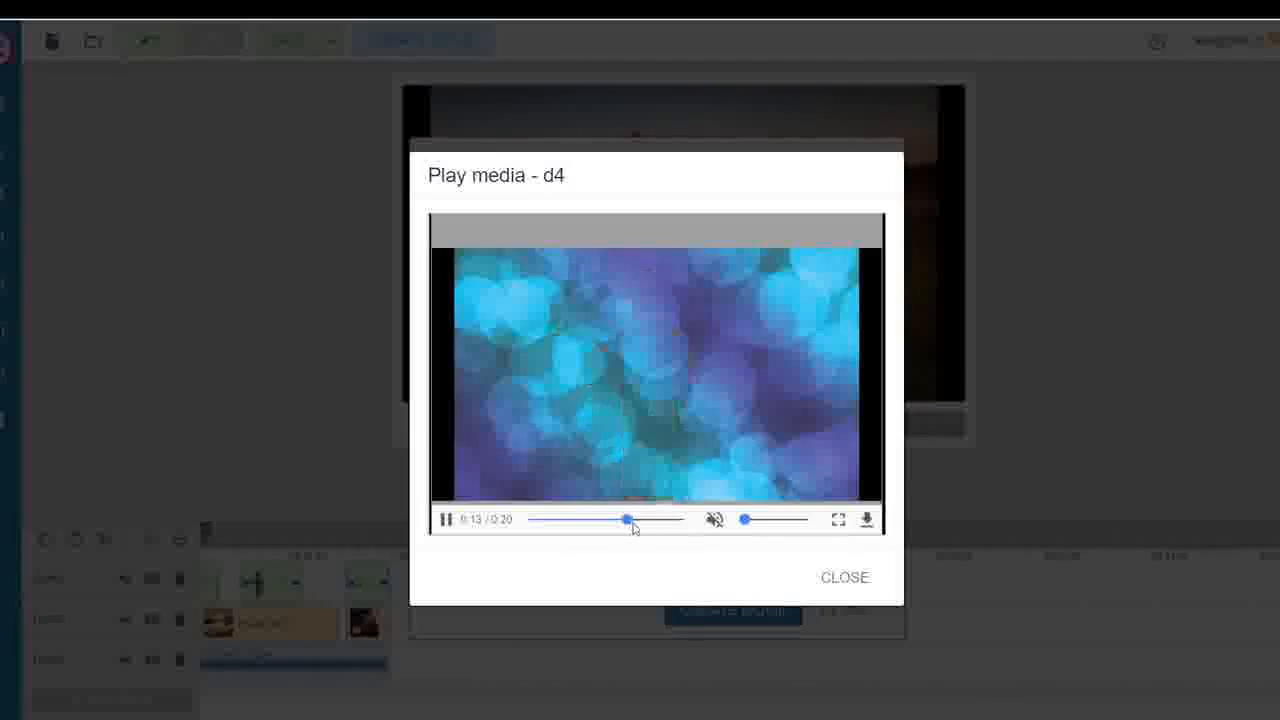
pyautogui.click(604, 522)
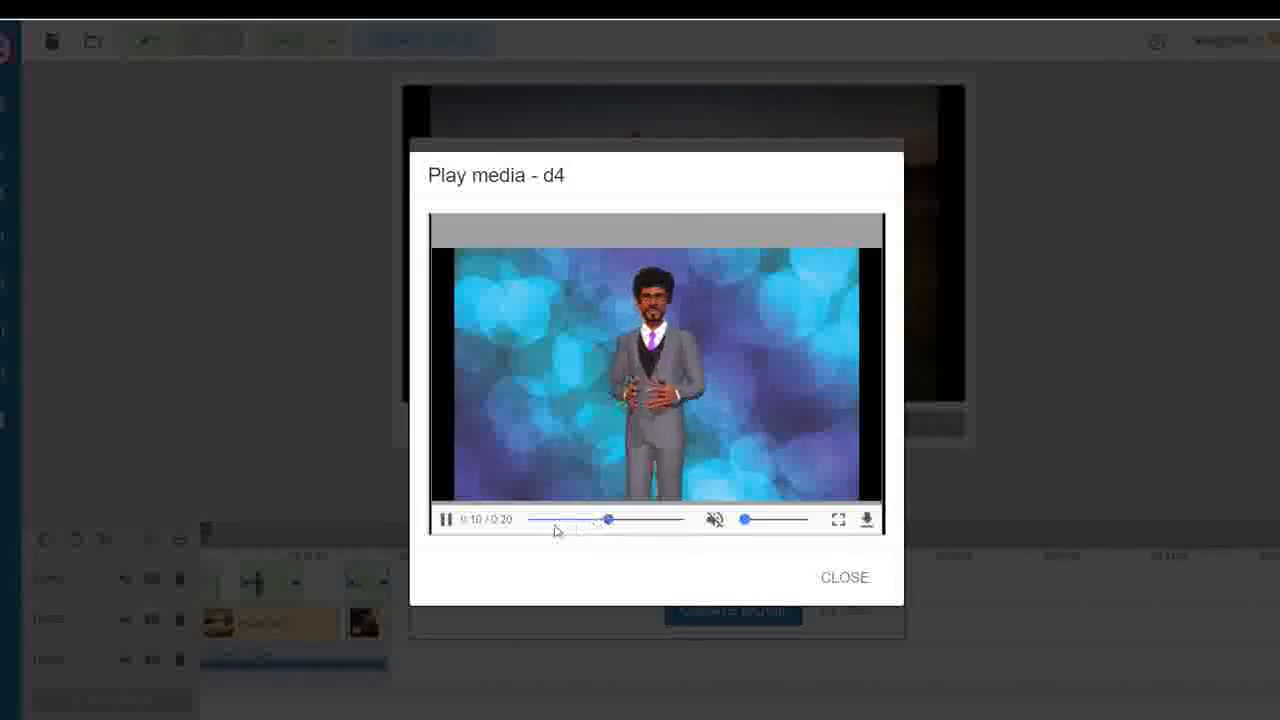
pyautogui.click(446, 520)
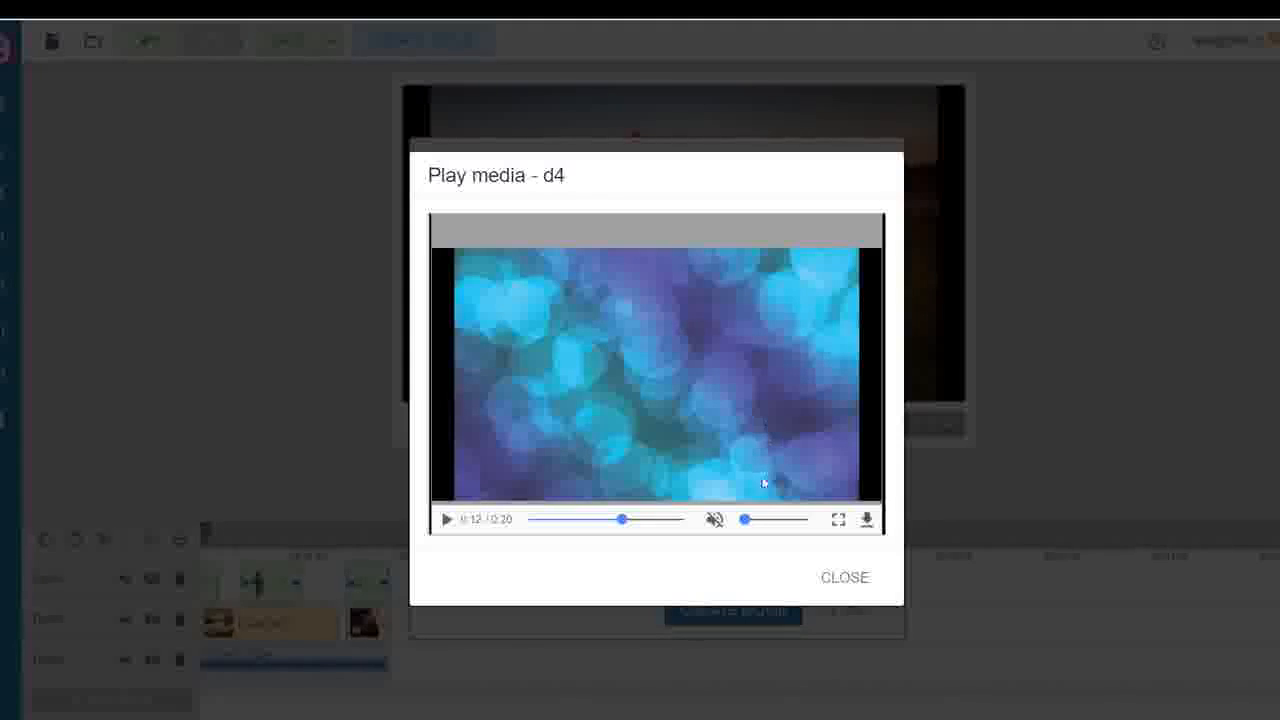
pyautogui.click(846, 580)
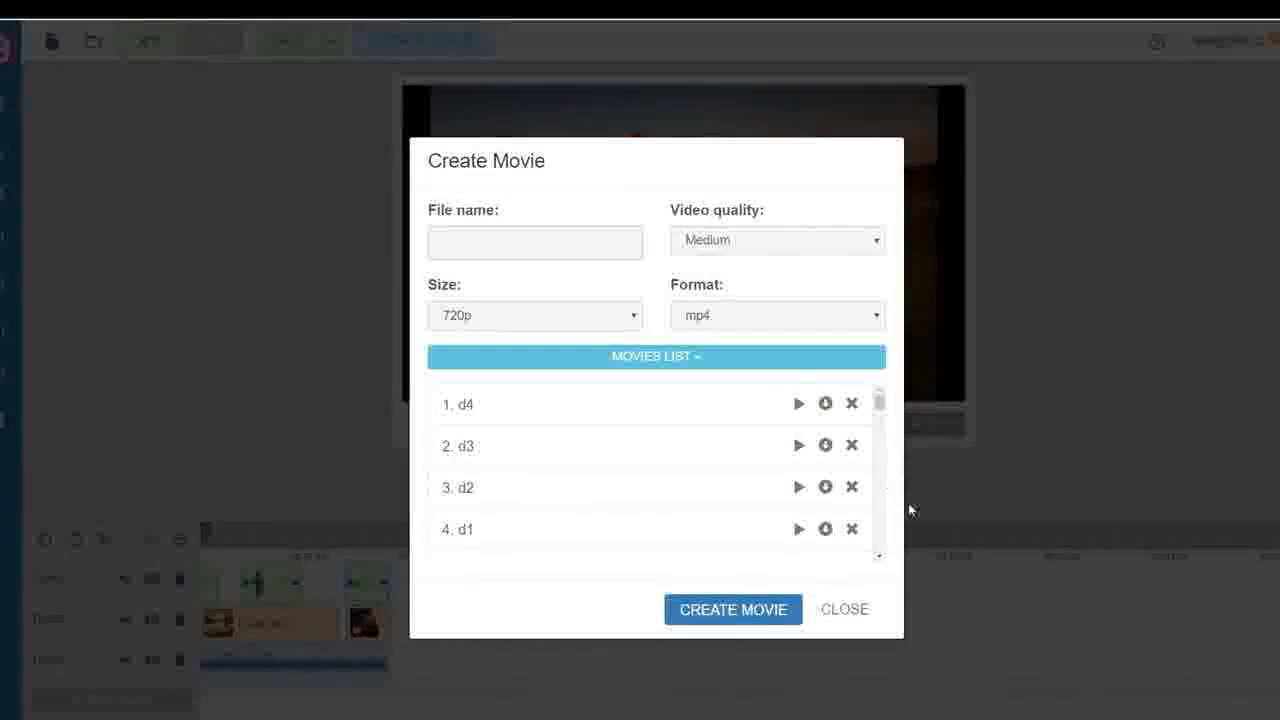
pyautogui.click(833, 609)
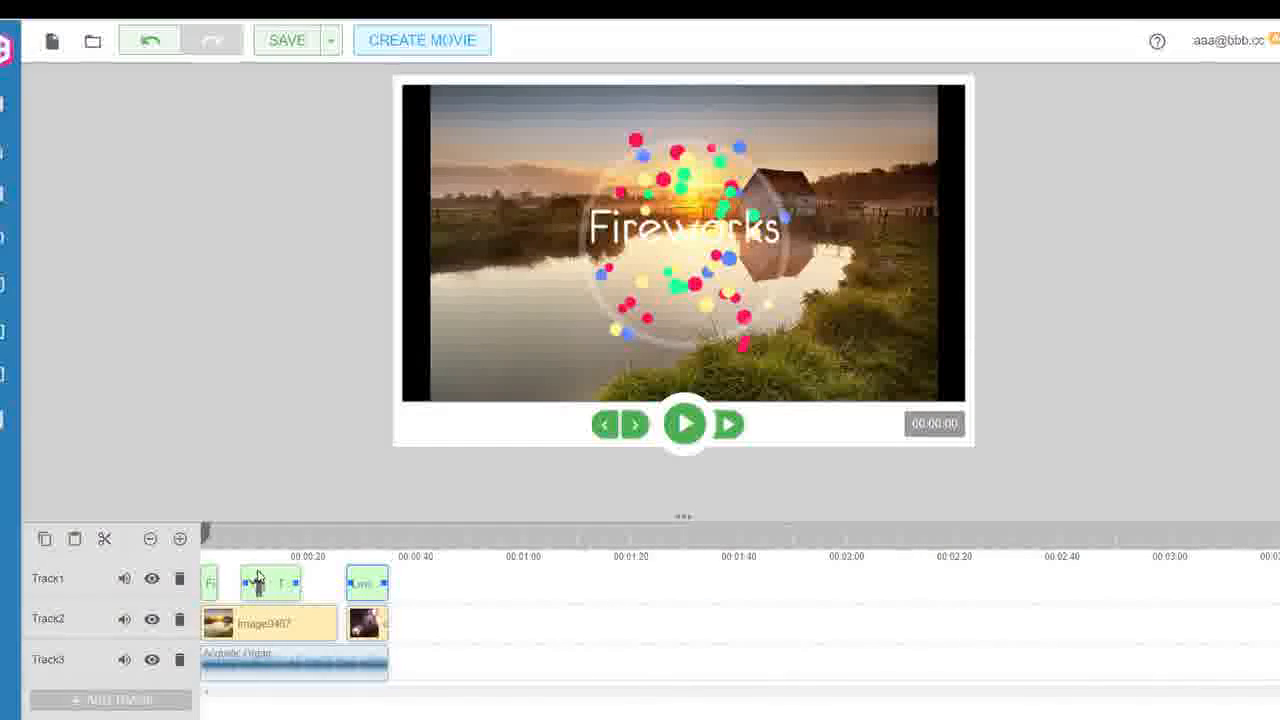
# Set the avatar clip's Transition In on Track1 to Shift from left to center and save it
pyautogui.rightClick(265, 595)
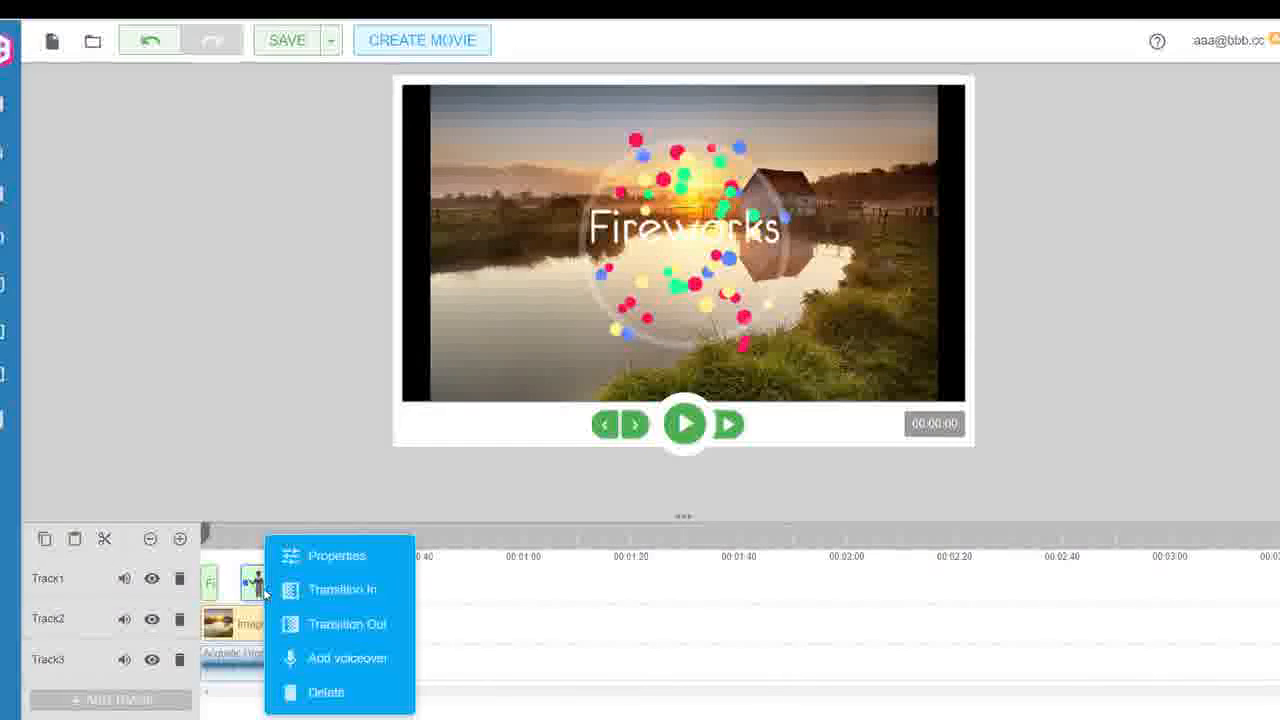
pyautogui.click(335, 592)
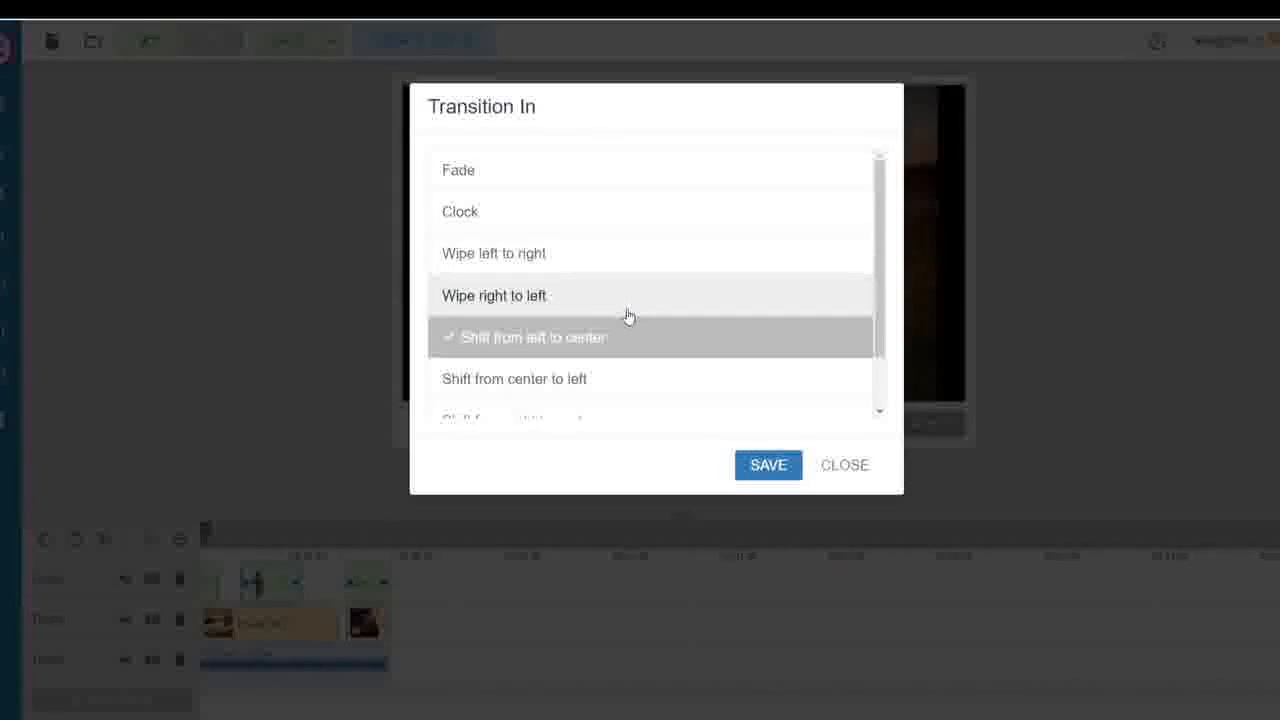
pyautogui.doubleClick(508, 338)
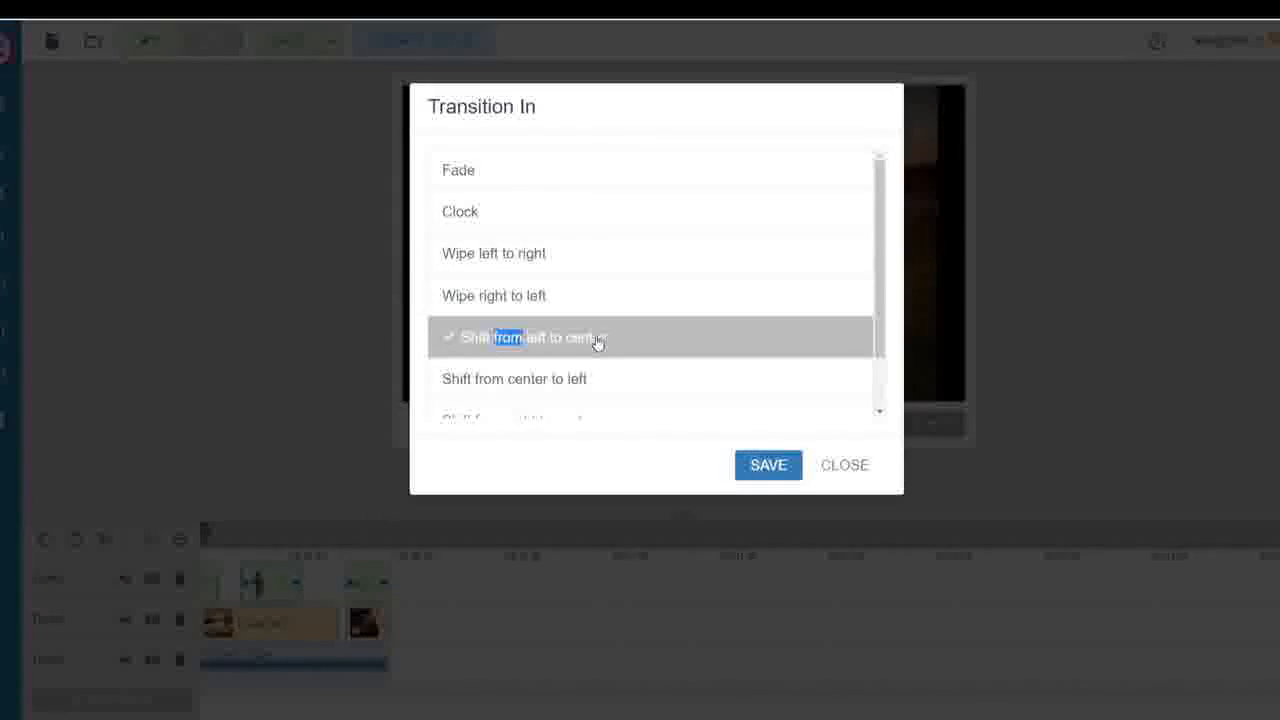
pyautogui.click(766, 468)
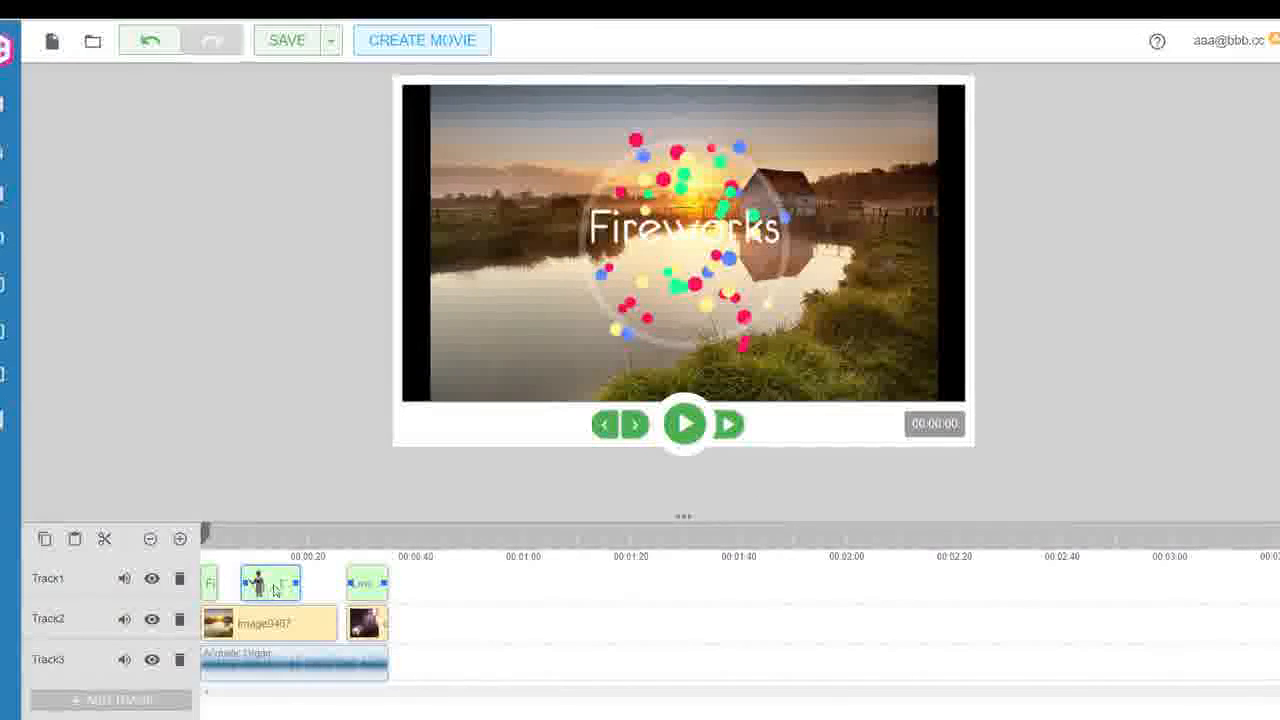
# Set the avatar clip's Transition Out on Track1 to Shift from center to right and save it
pyautogui.click(272, 591)
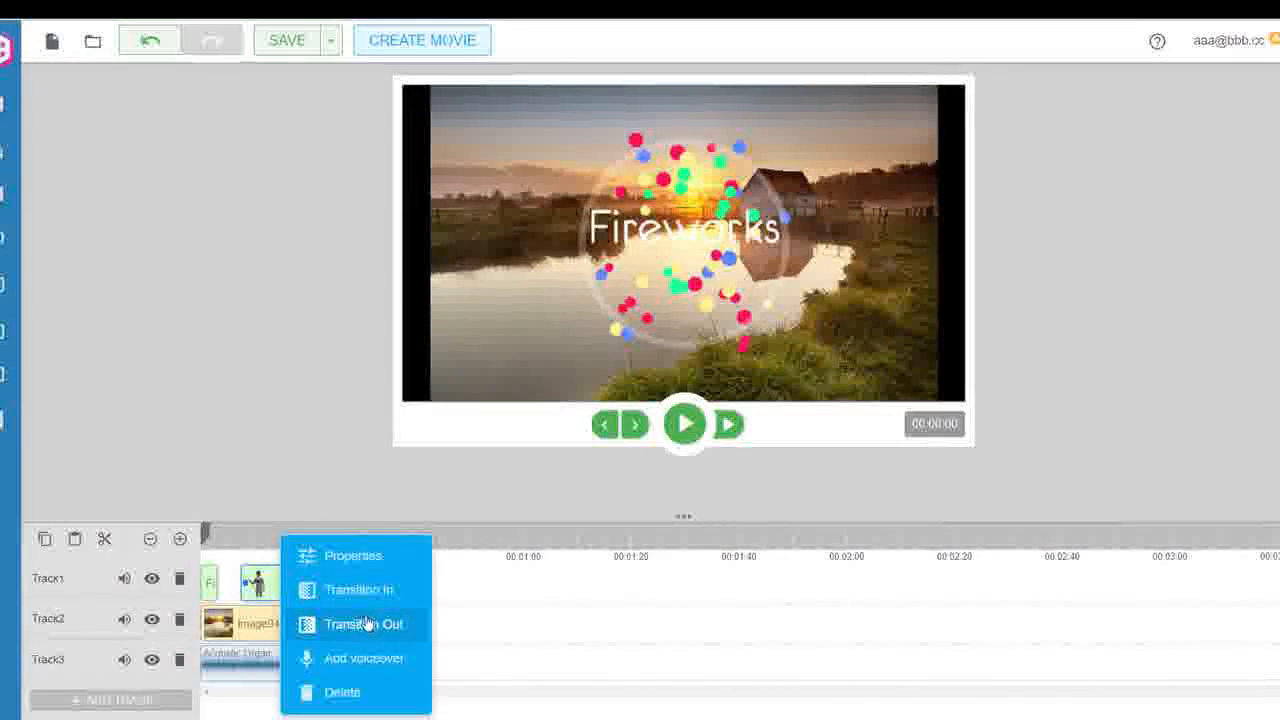
pyautogui.click(366, 624)
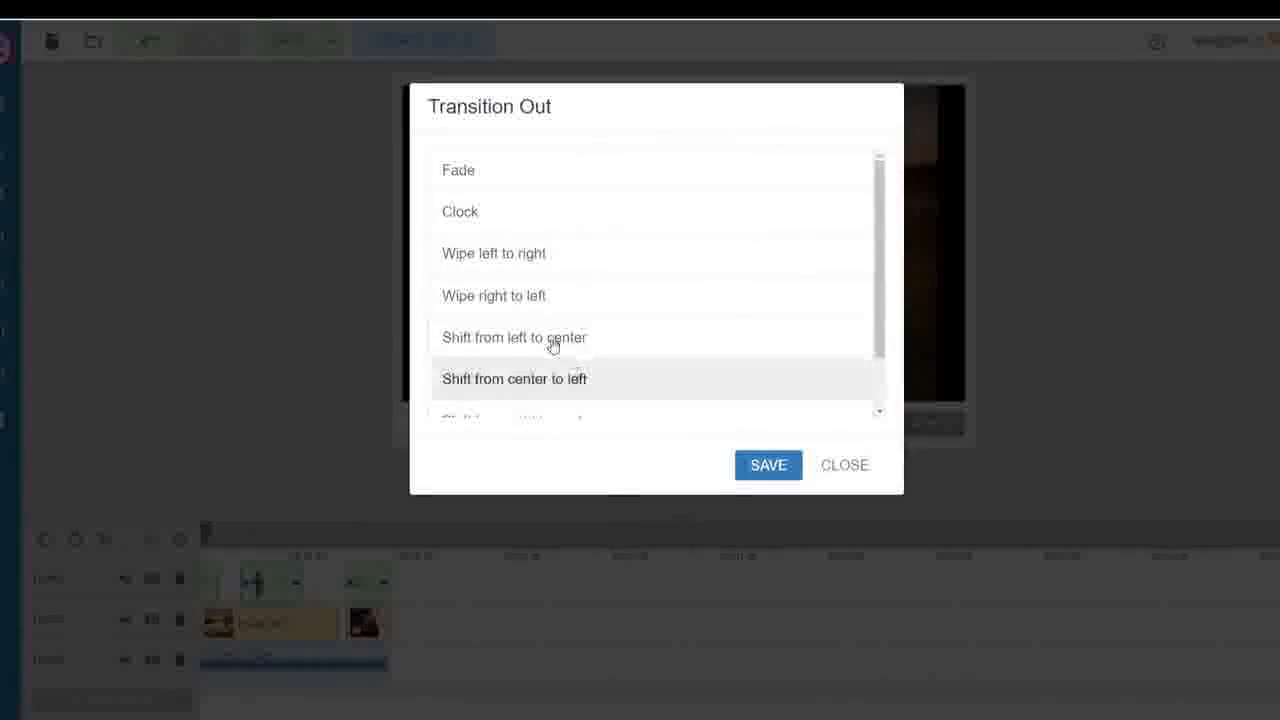
pyautogui.scroll(-1, 531, 320)
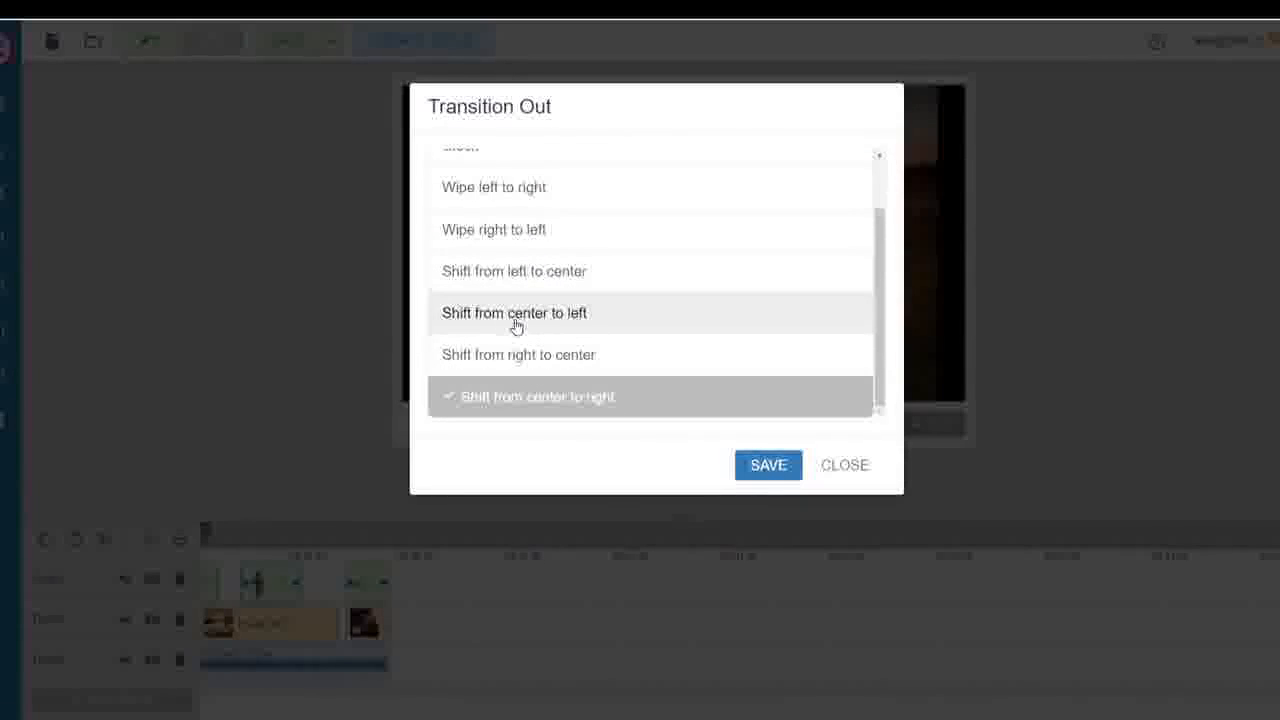
pyautogui.moveTo(515, 332); pyautogui.dragTo(588, 379)
pyautogui.click(534, 394)
pyautogui.click(521, 408)
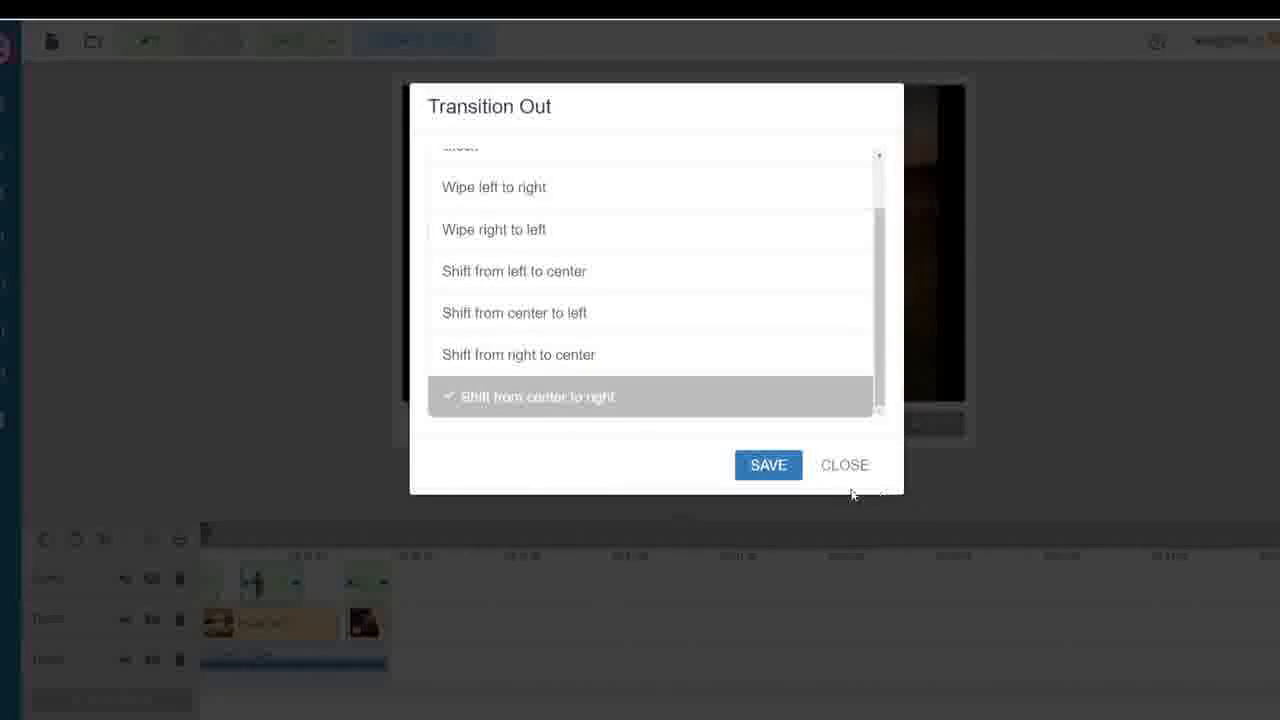
pyautogui.click(772, 468)
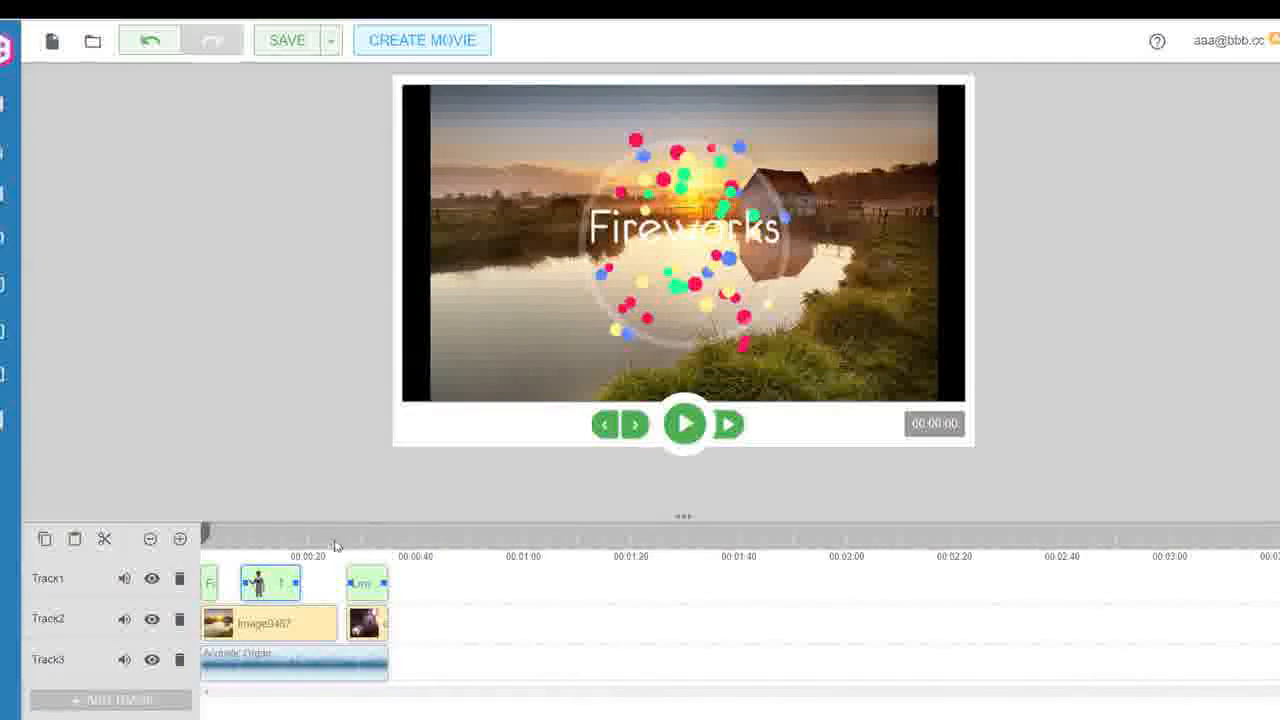
# Move the last Track1 clip earlier to start where Track2's first image ends, and save its Transition In as Shift from left to center
pyautogui.moveTo(366, 590); pyautogui.dragTo(338, 590)
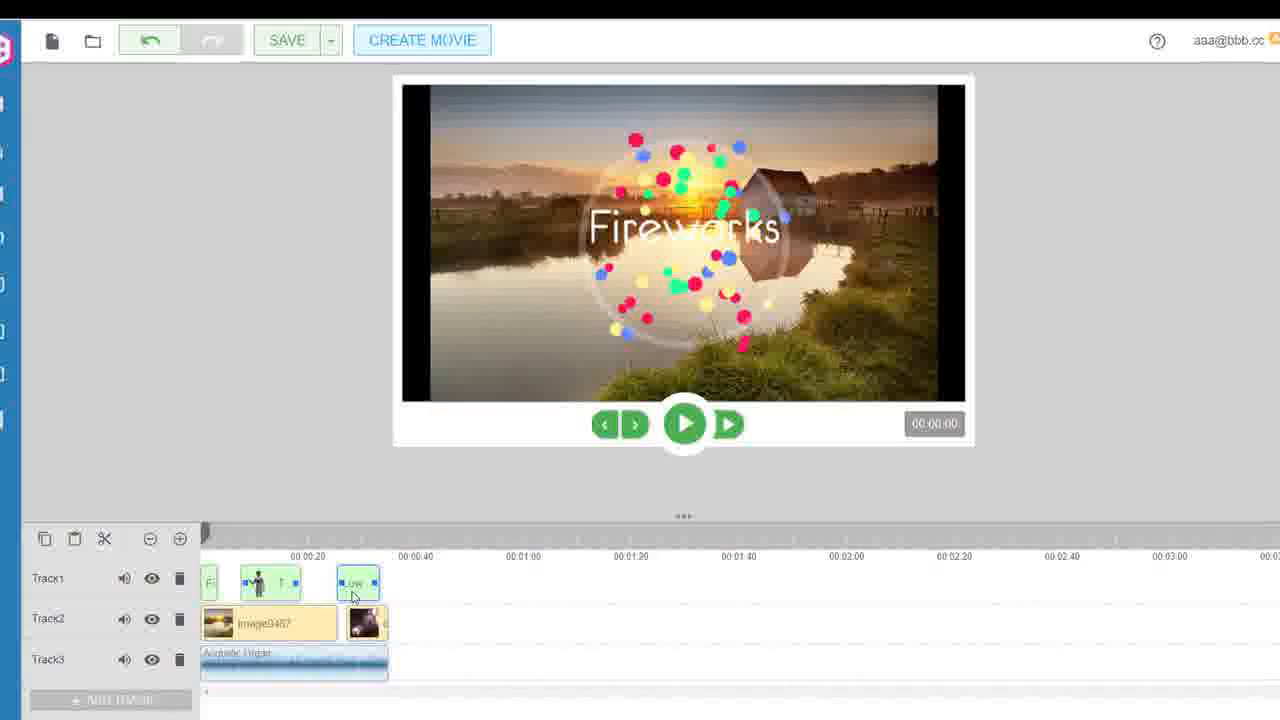
pyautogui.rightClick(356, 590)
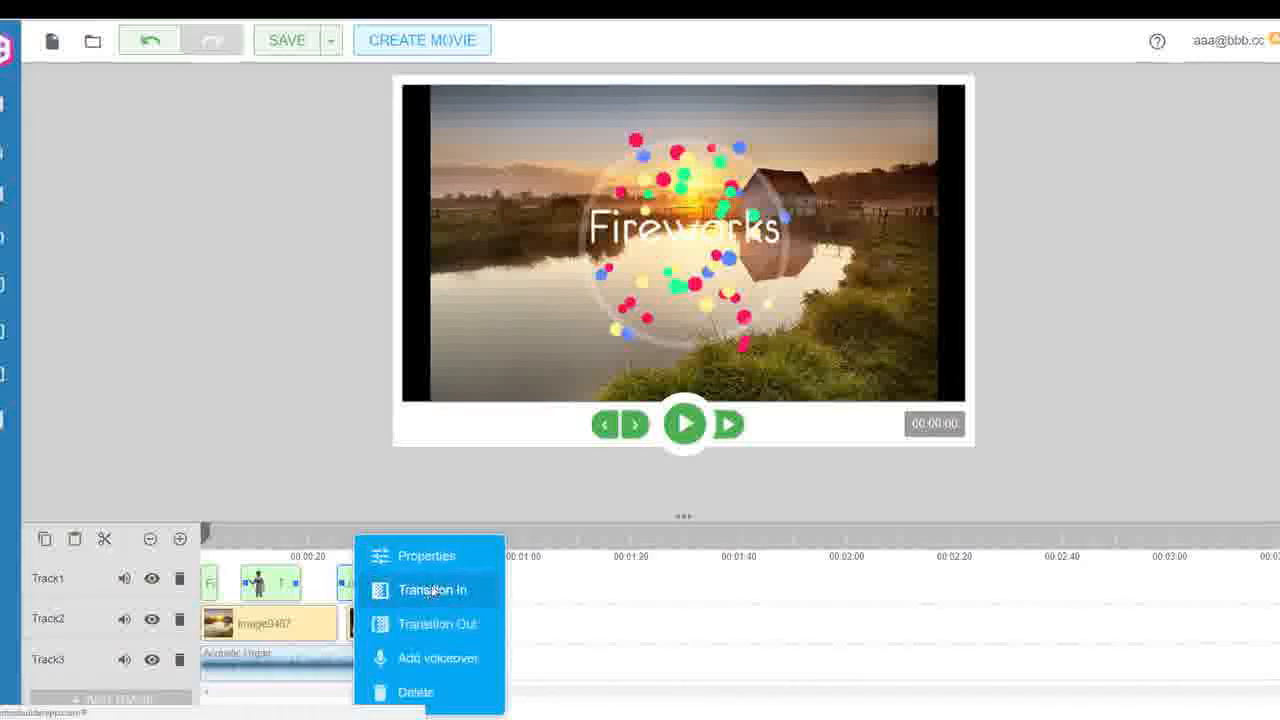
pyautogui.click(412, 589)
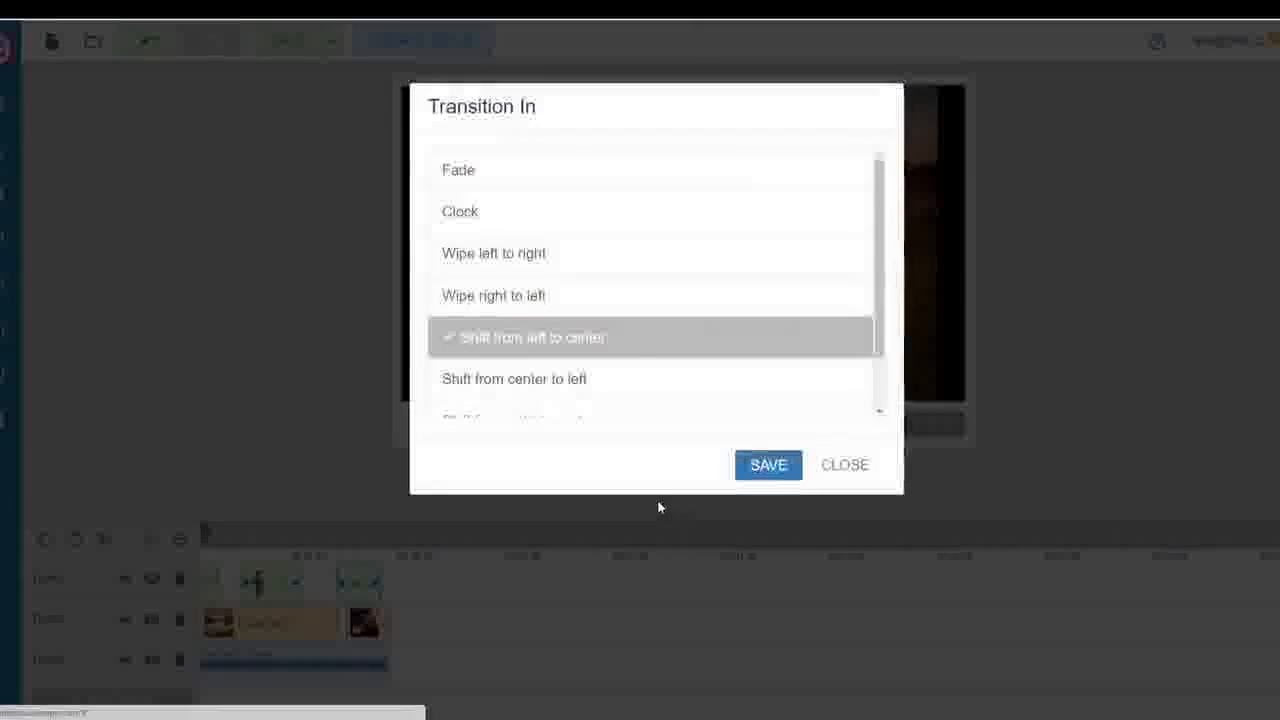
pyautogui.click(489, 182)
pyautogui.scroll(-1, 636, 273)
pyautogui.scroll(-1, 633, 274)
pyautogui.scroll(2, 633, 274)
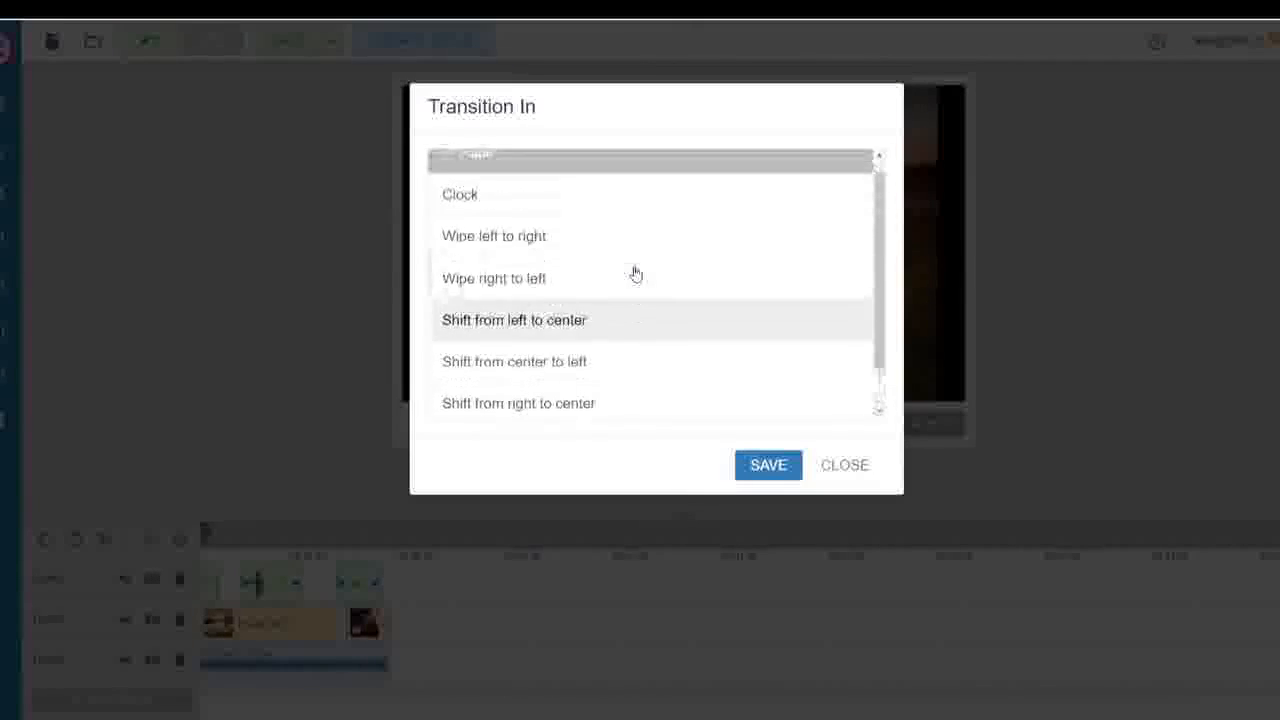
pyautogui.click(518, 256)
pyautogui.click(532, 258)
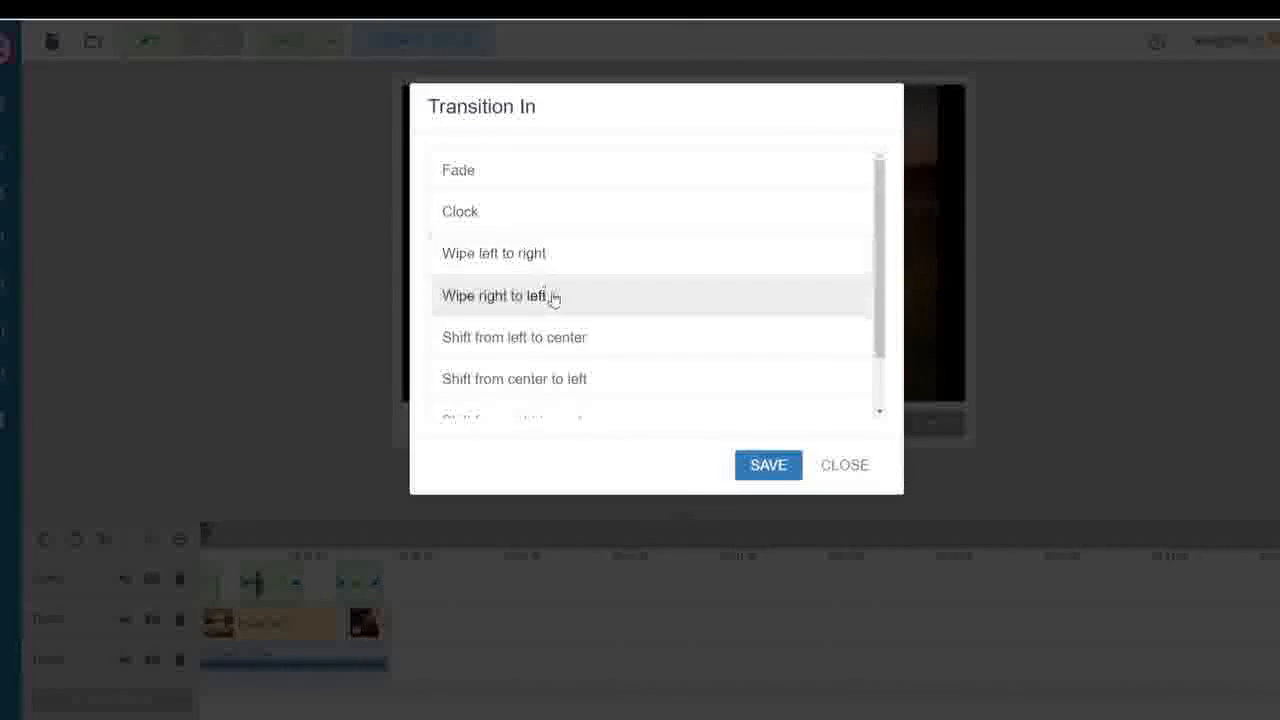
pyautogui.scroll(-1, 580, 305)
pyautogui.click(718, 288)
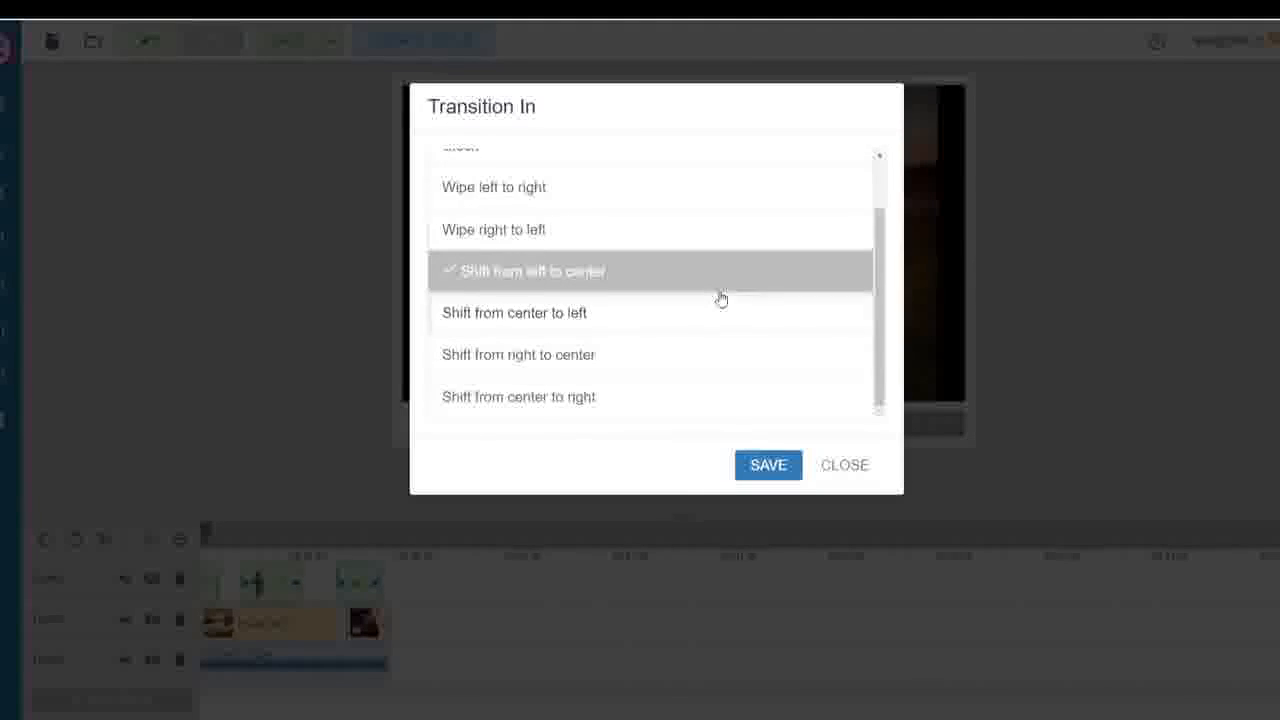
pyautogui.click(757, 464)
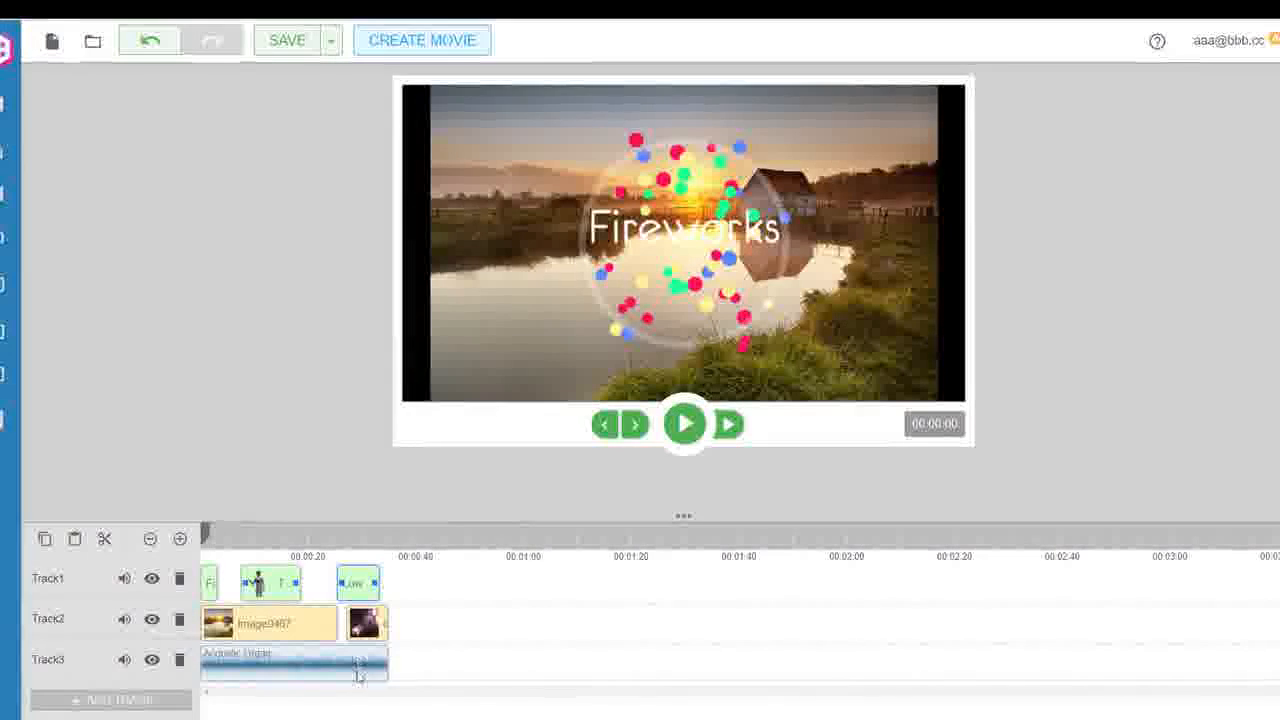
# Set the last Track1 clip's Transition Out to Shift from center to left and save it
pyautogui.rightClick(358, 583)
pyautogui.click(414, 620)
pyautogui.scroll(-2, 651, 371)
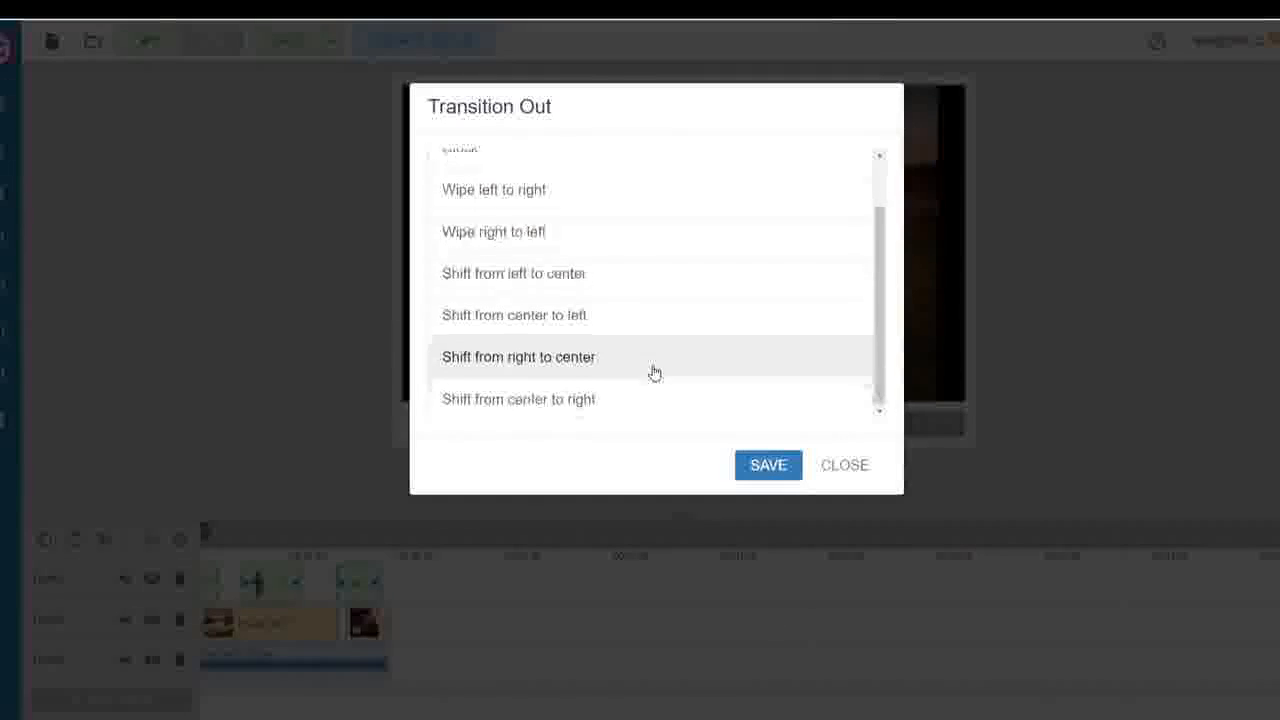
pyautogui.click(553, 318)
pyautogui.click(775, 467)
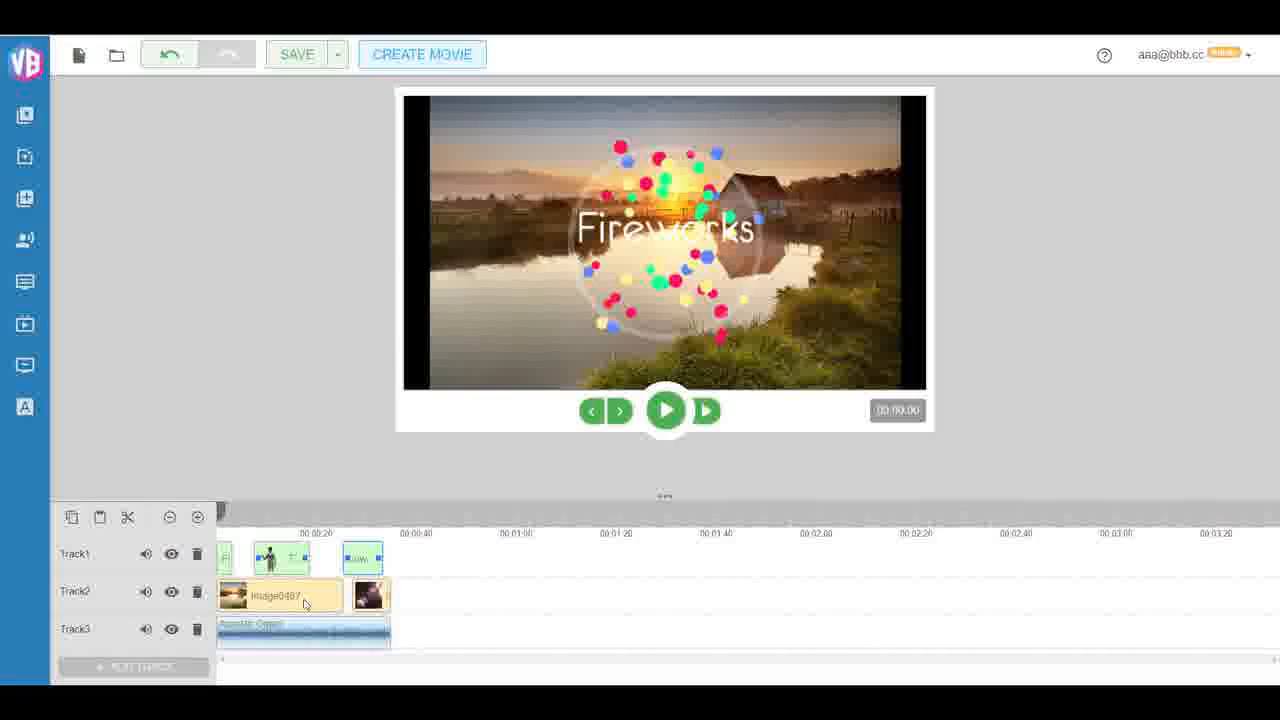
# Lower the volume of the acoustic audio clip on Track3 to about 20% and close its properties
pyautogui.rightClick(293, 637)
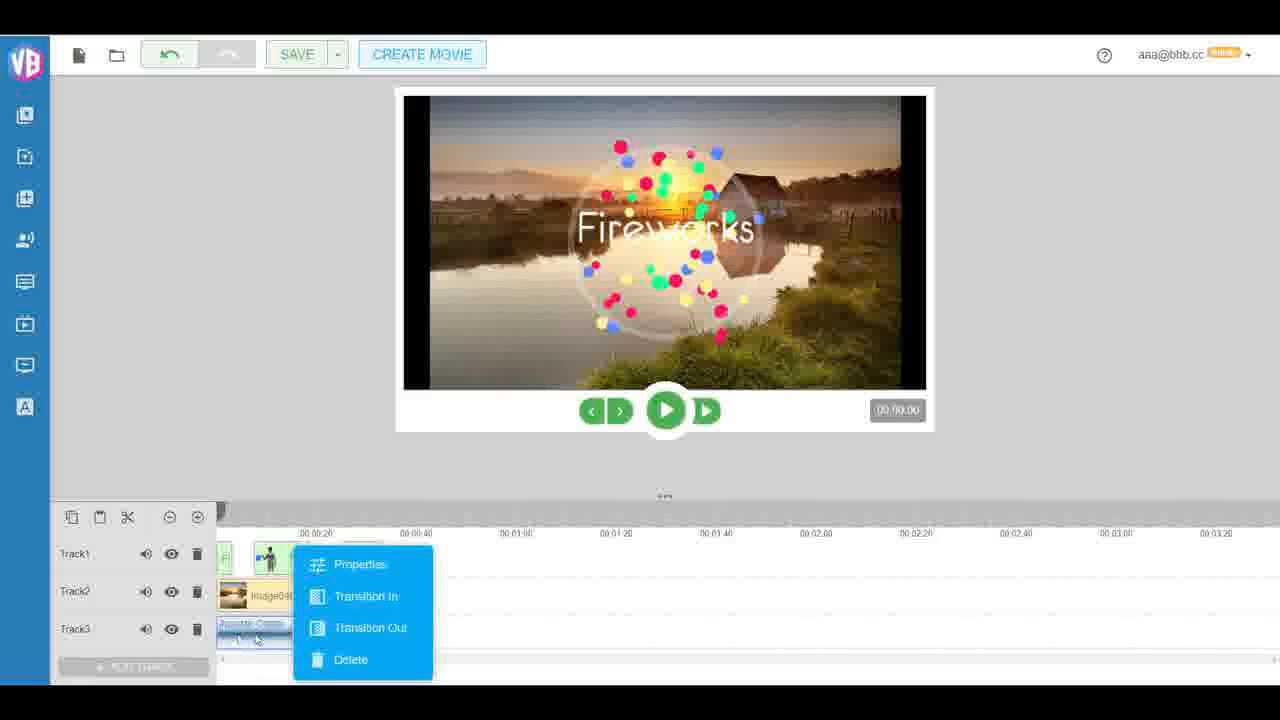
pyautogui.click(374, 566)
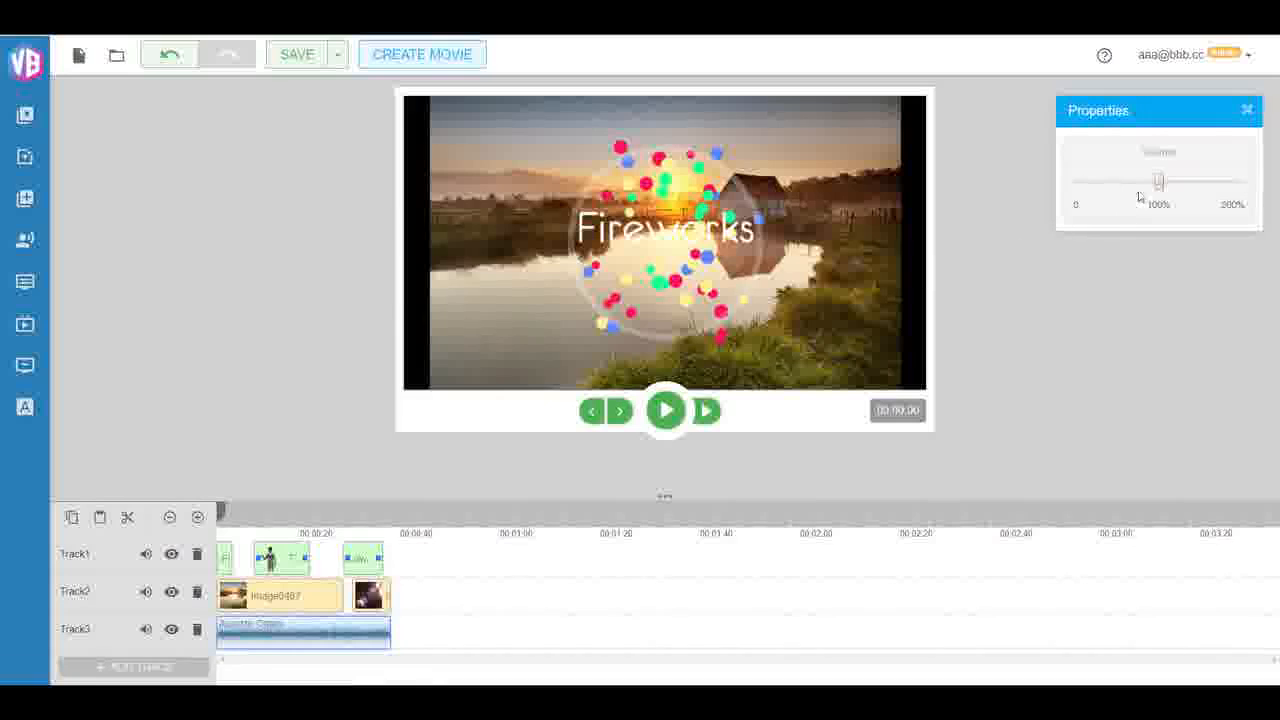
pyautogui.moveTo(1155, 188); pyautogui.dragTo(1093, 186)
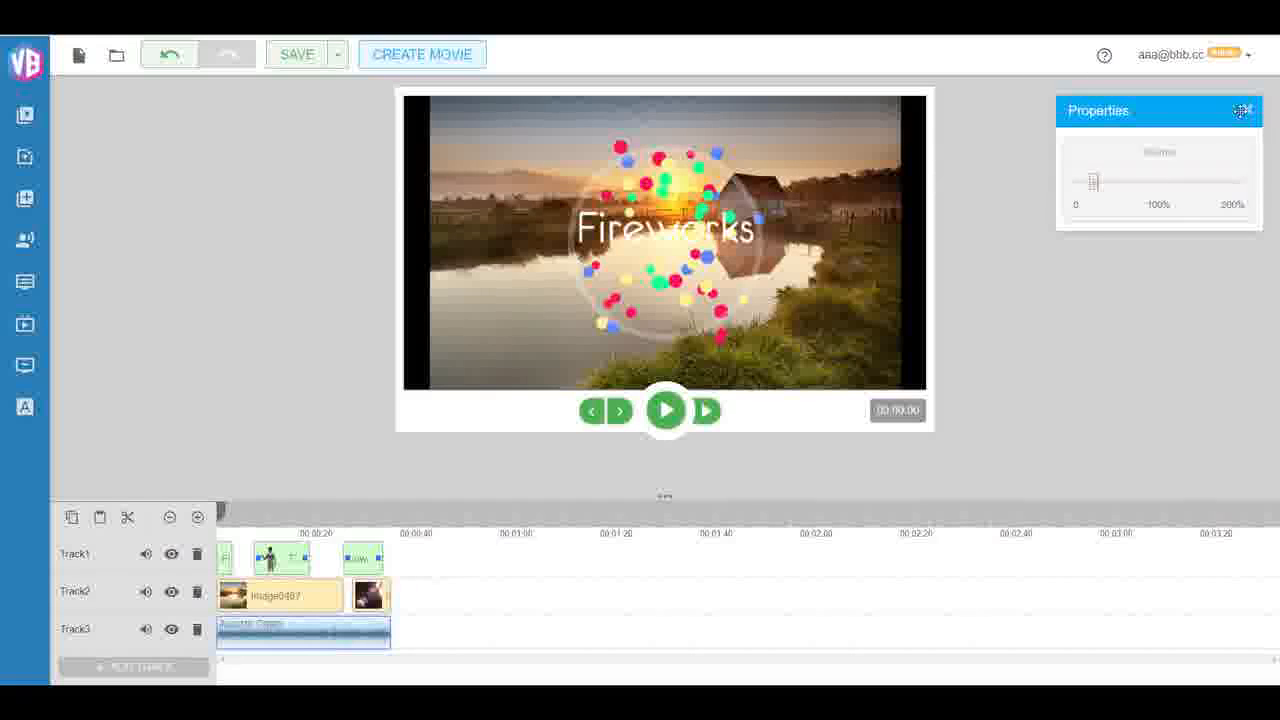
pyautogui.click(1242, 110)
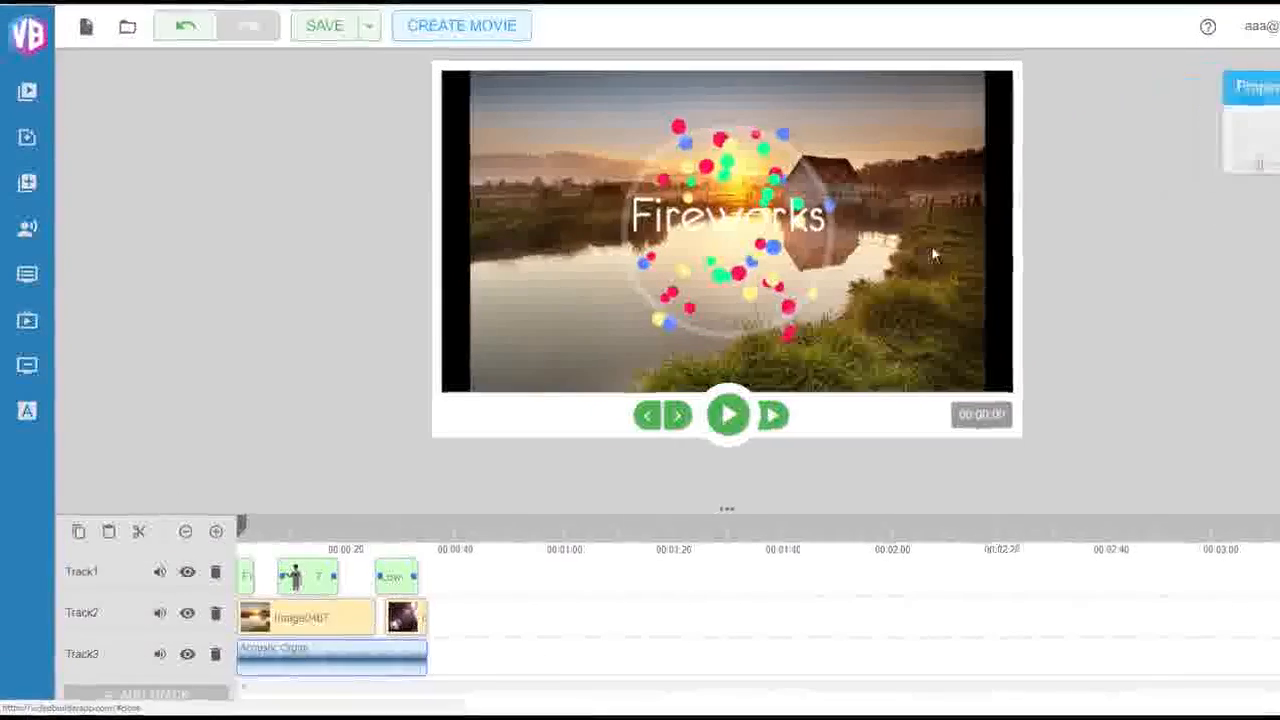